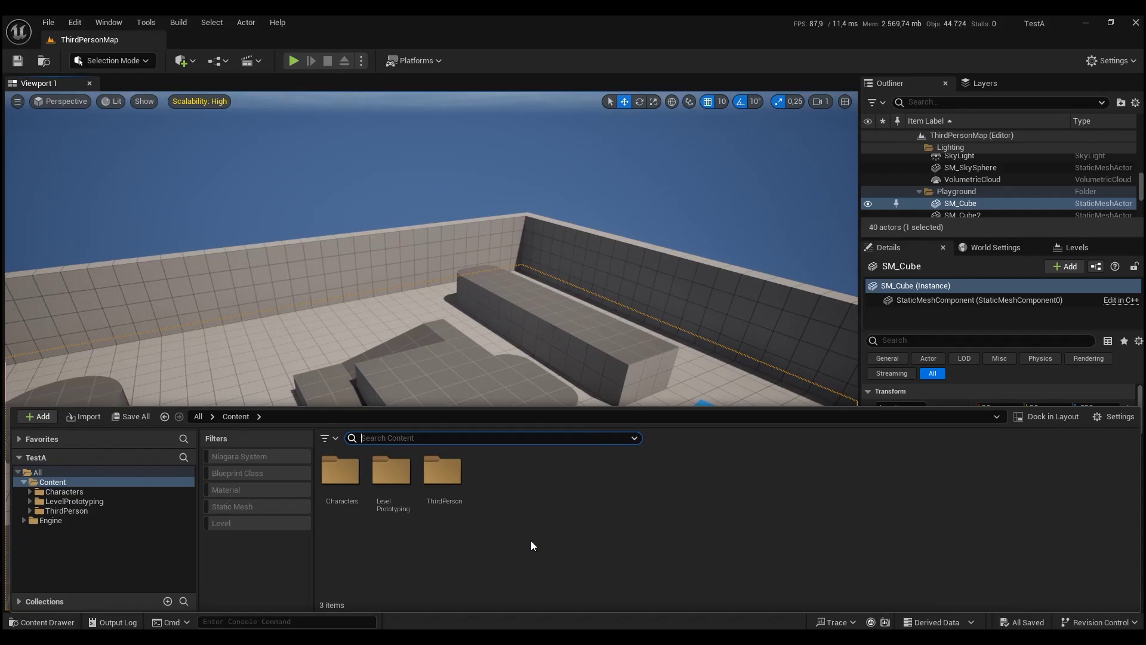
- Create a new material asset named NewMaterial, open it briefly and close it again
right_click(532, 542)
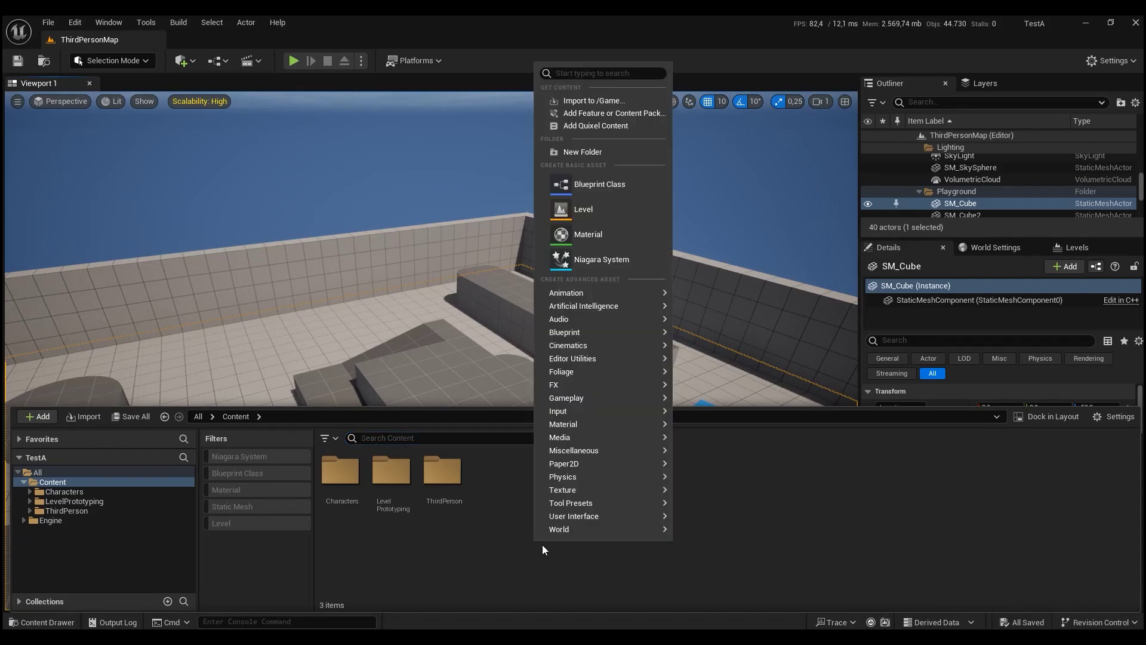
click(590, 236)
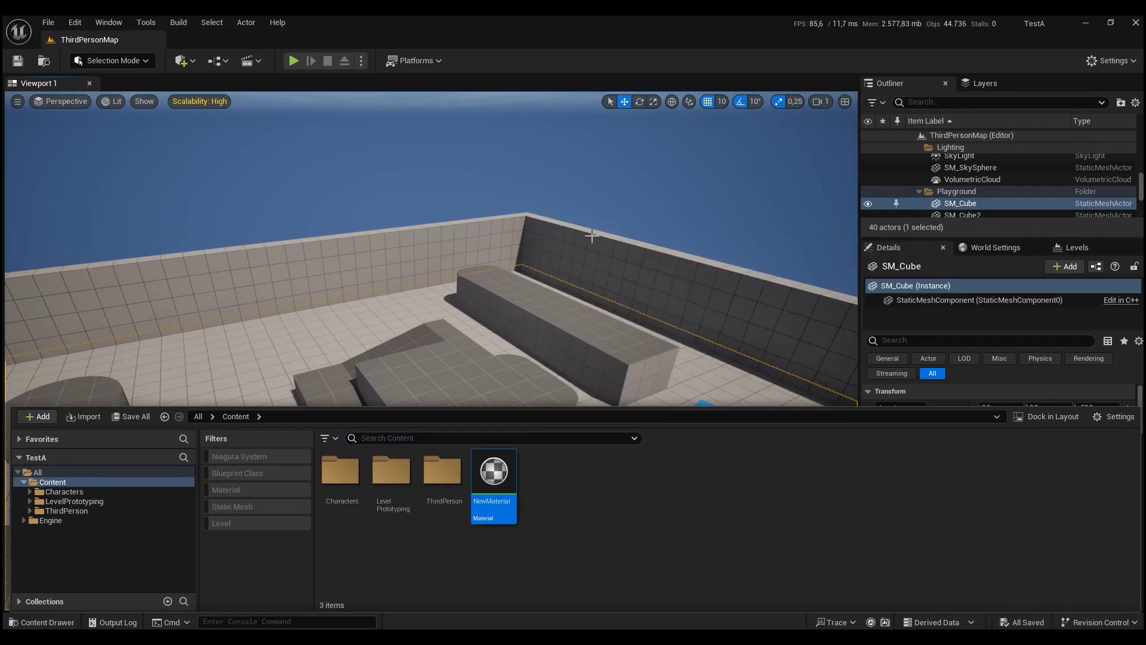
double_click(515, 485)
scroll(538, 413, down, 4)
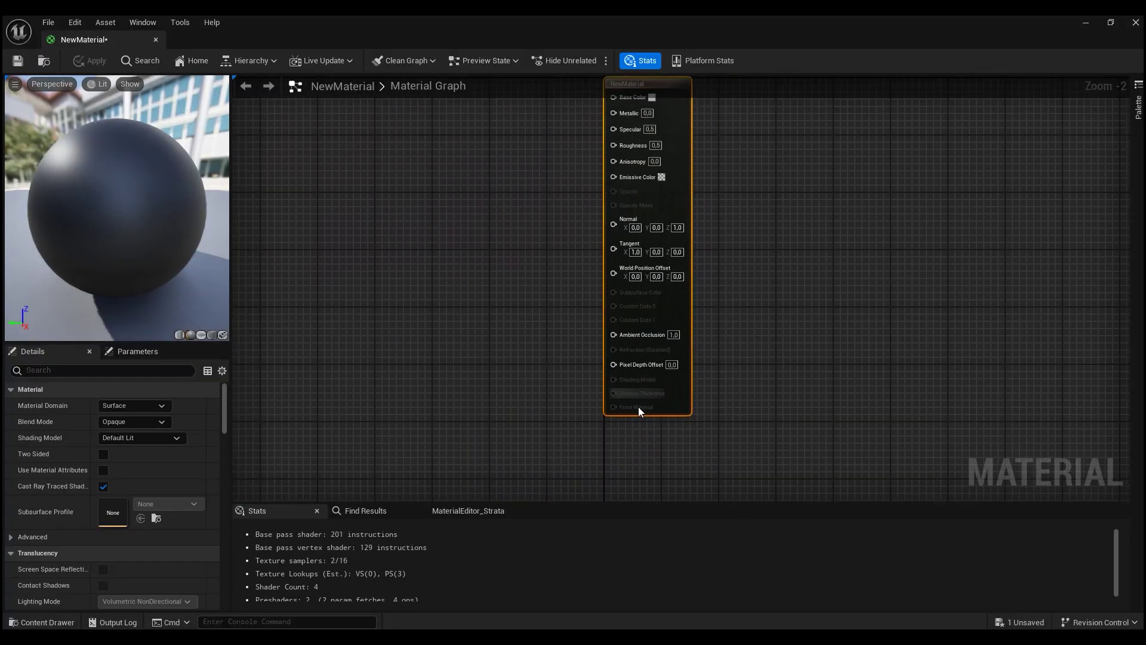
scroll(639, 406, up, 2)
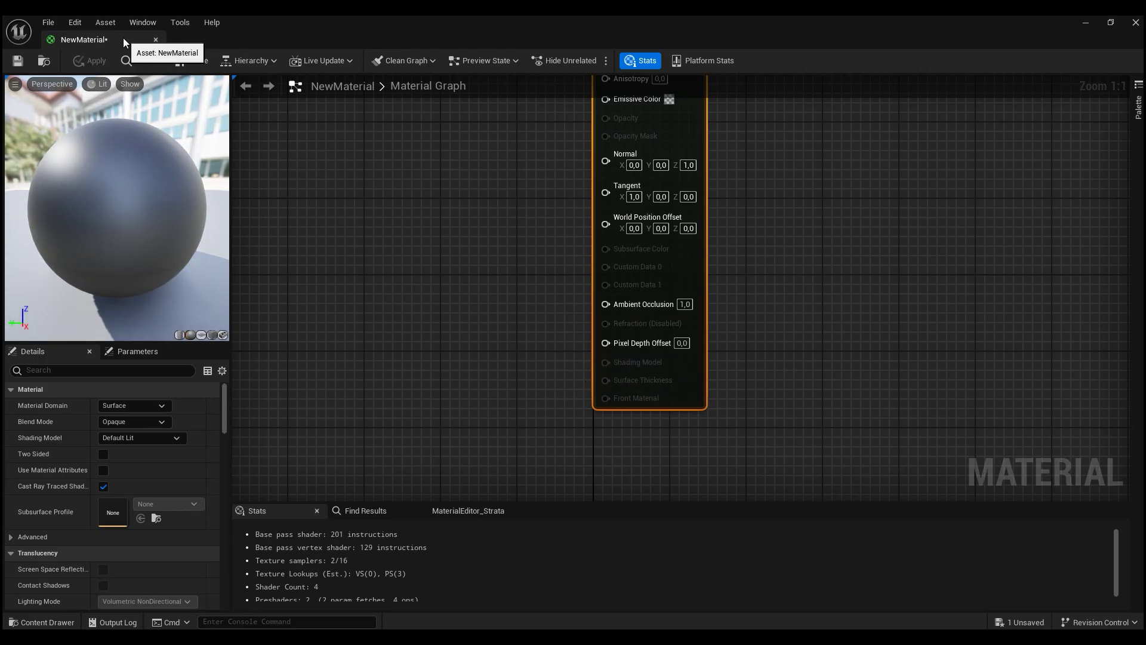
click(156, 40)
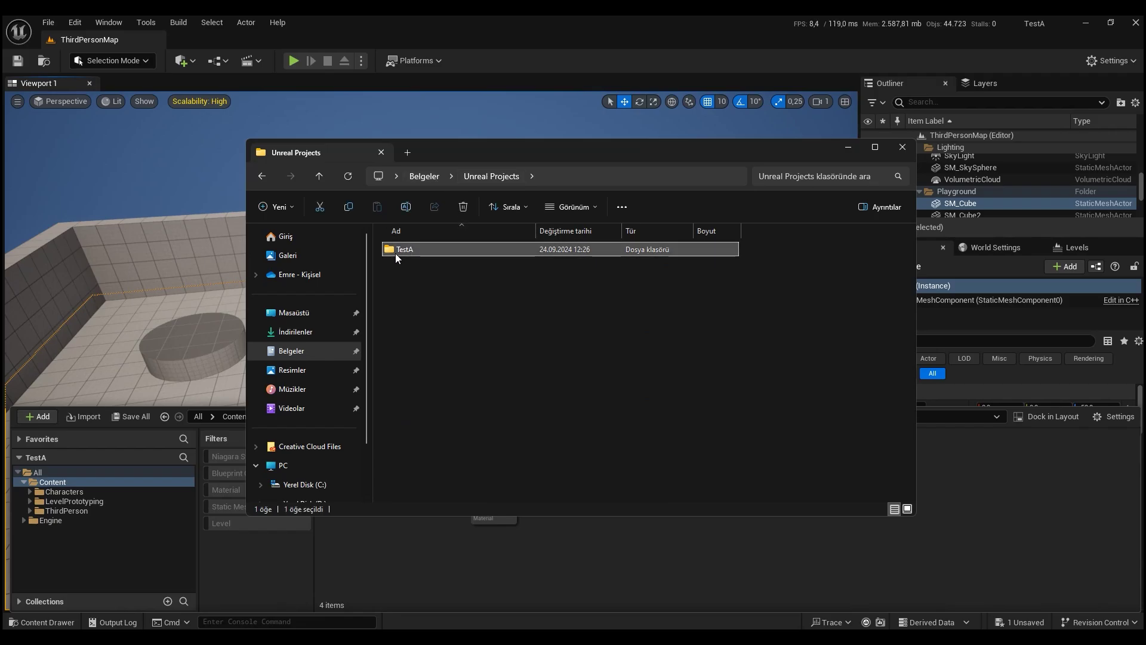
- Open DefaultEngine.ini from the TestA project's Config folder in Notepad
double_click(395, 253)
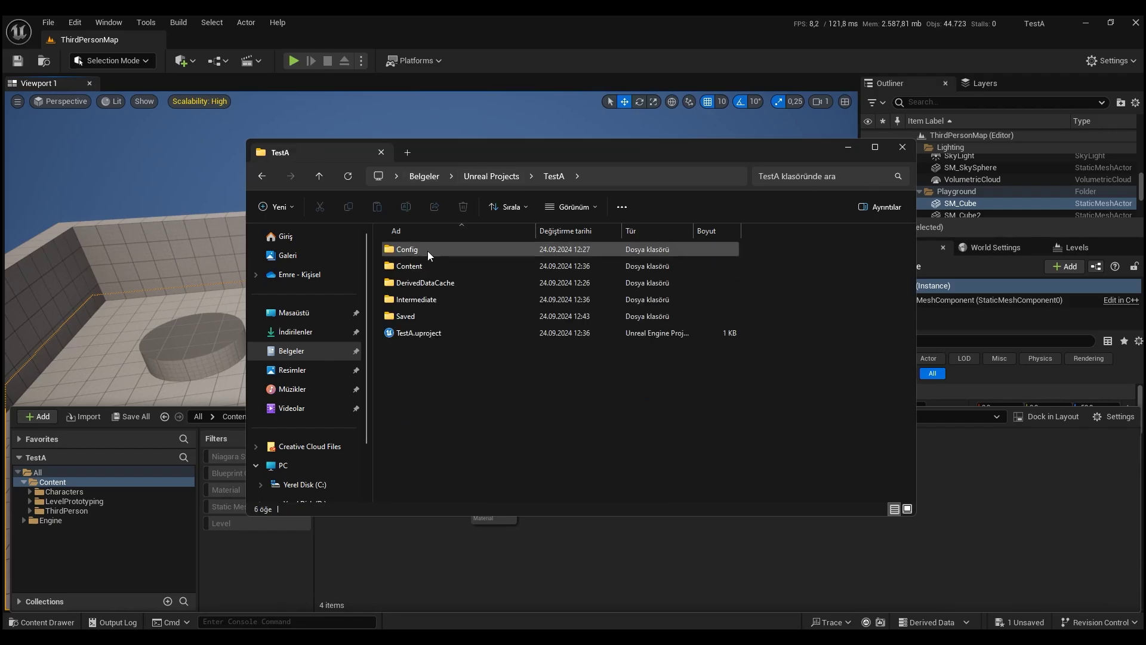
double_click(427, 251)
double_click(442, 281)
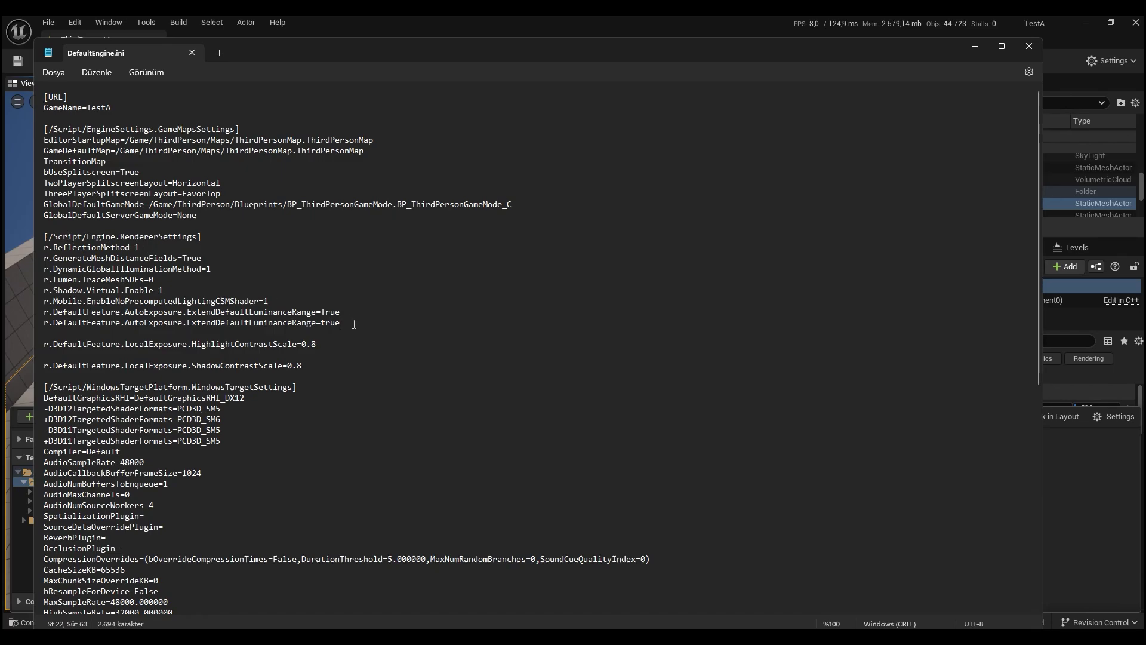
- Add r.Nanite.AllowTessellation=1 and r.Nanite.Tessellation=1 after line 22, save, and close Notepad and Unreal
key(Return)
text(r.Nanite.AllowTessellation=1 r.Nanite.Tessellation=1)
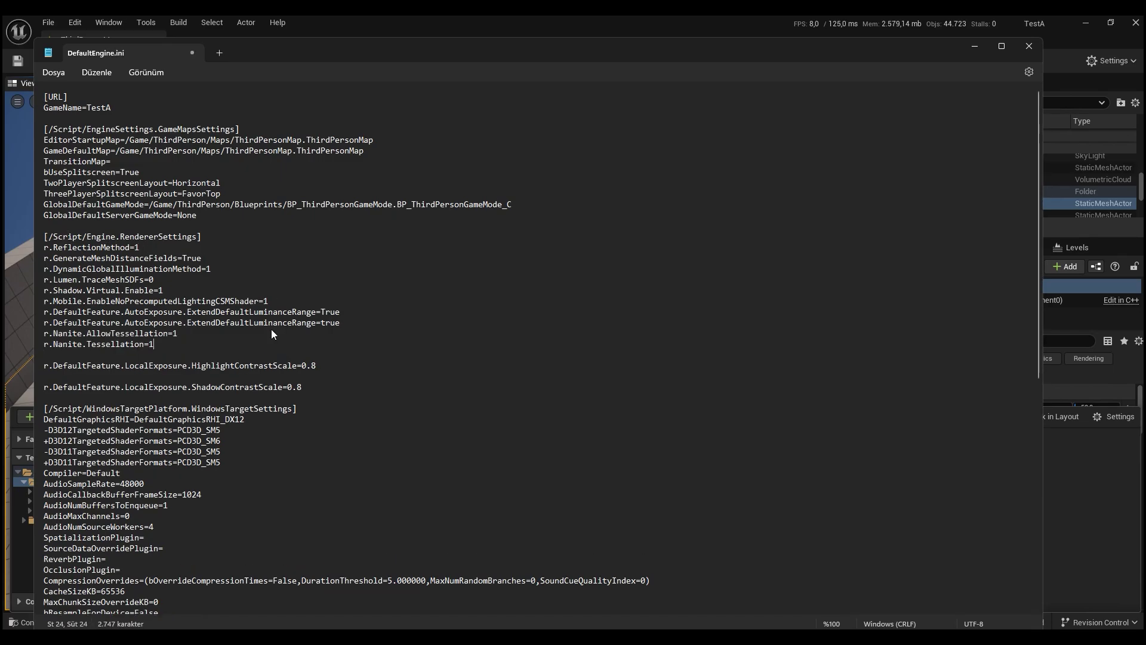
click(52, 74)
click(70, 154)
click(1027, 47)
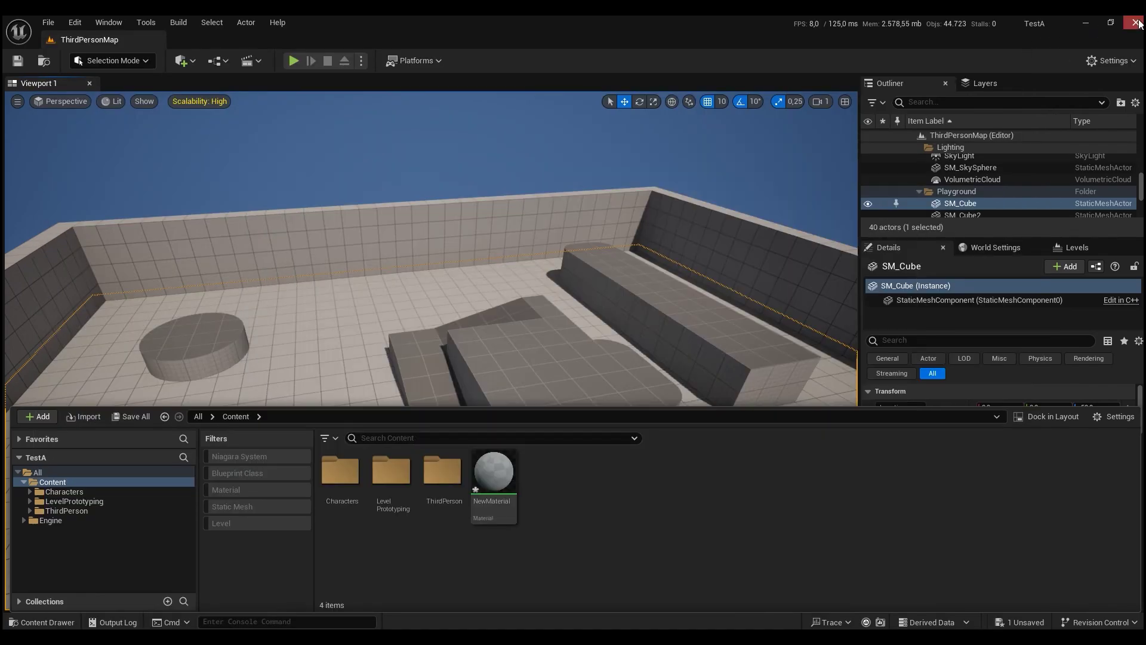
click(1136, 24)
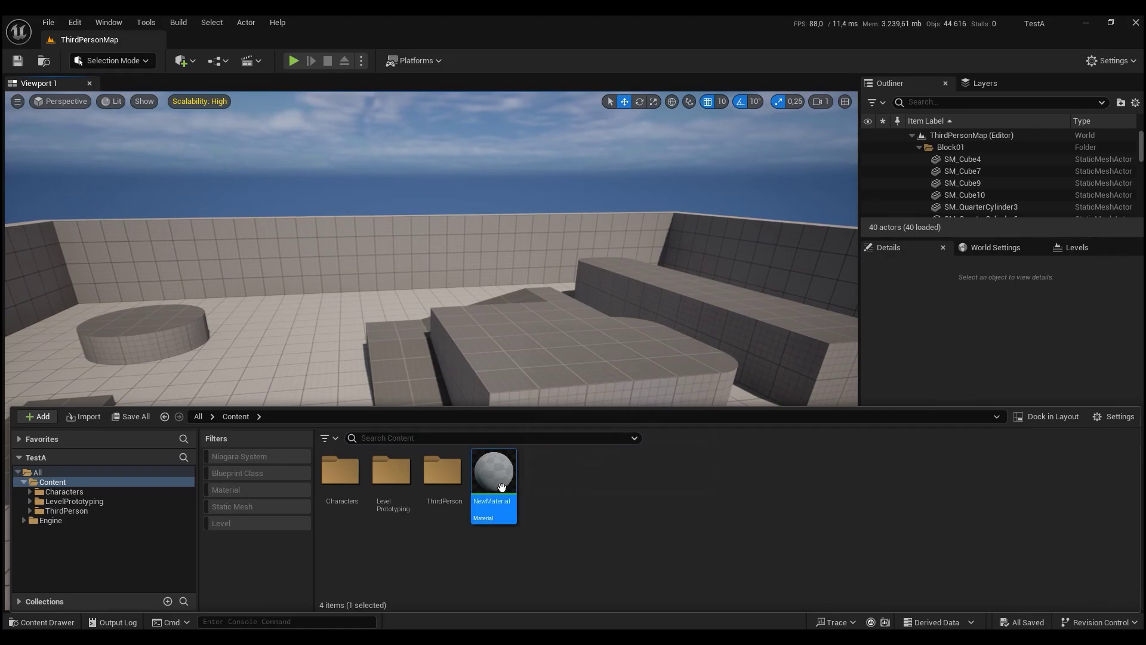
- Tick Enable Tessellation in NewMaterial's details, found by searching 'tesse', then launch Quixel Bridge
double_click(501, 487)
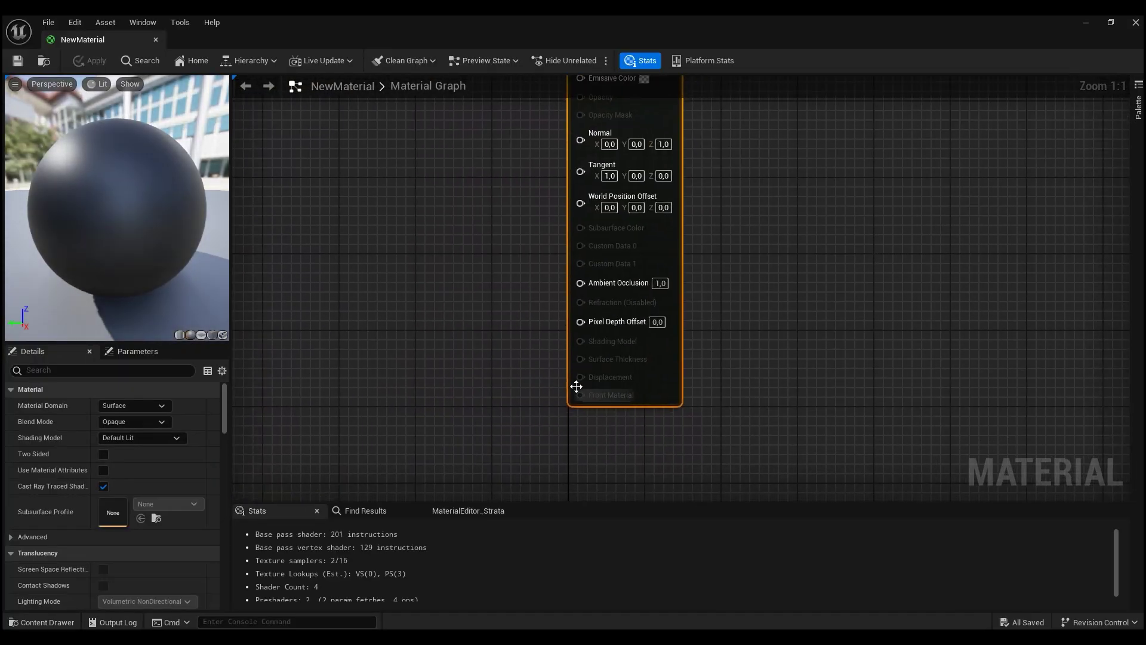
click(68, 369)
text(tesse)
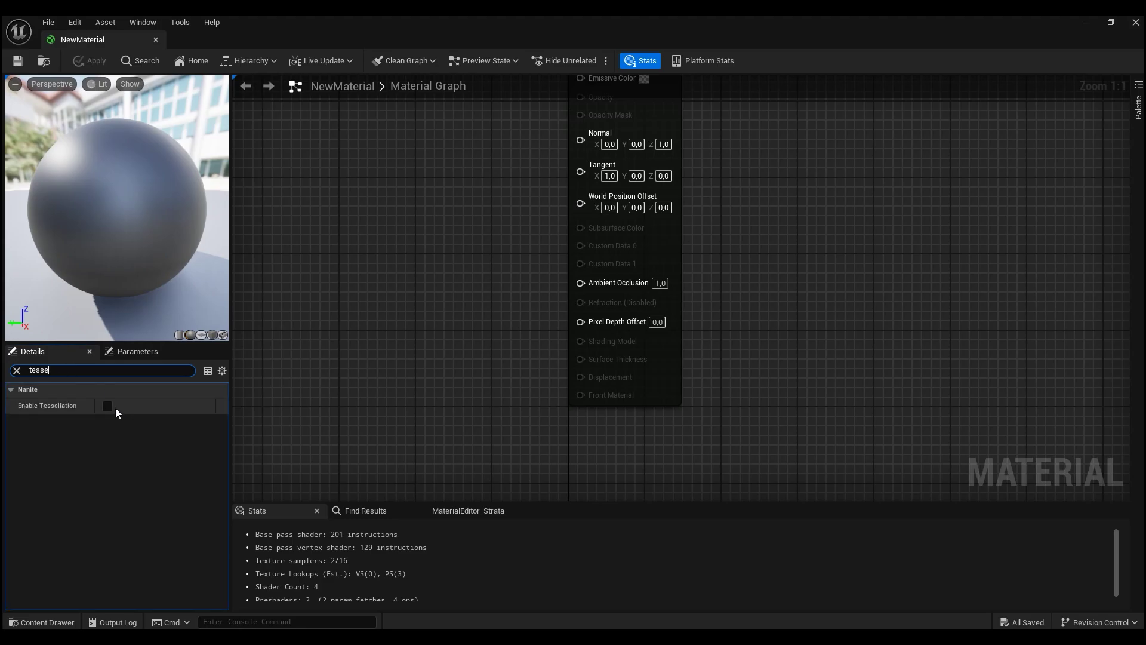
click(107, 406)
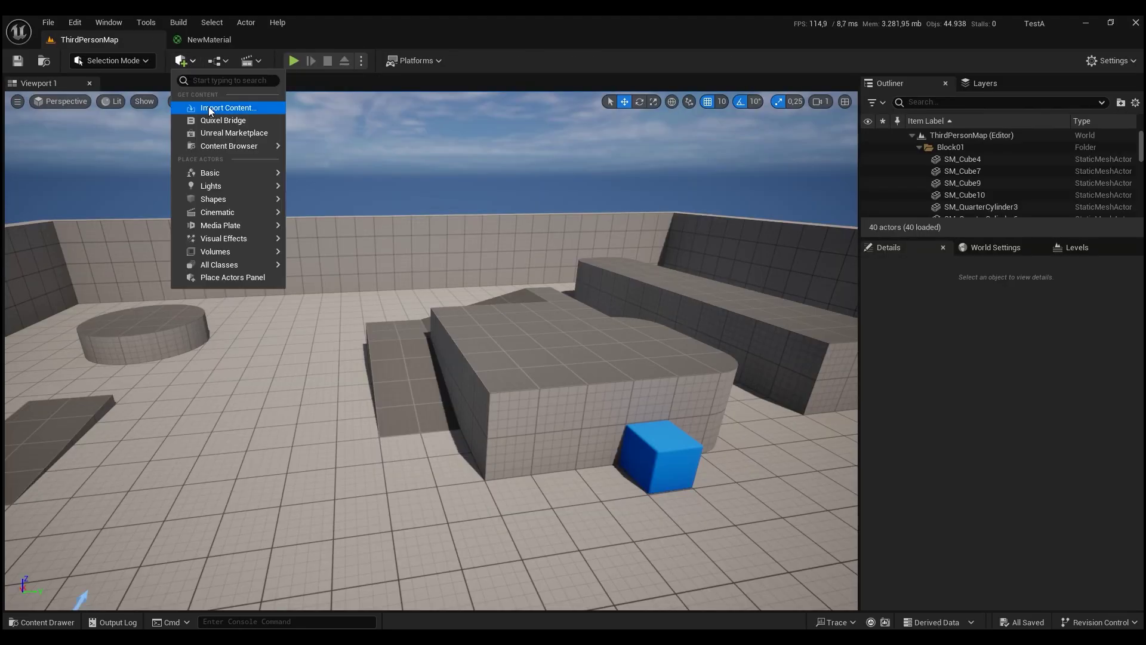
click(212, 112)
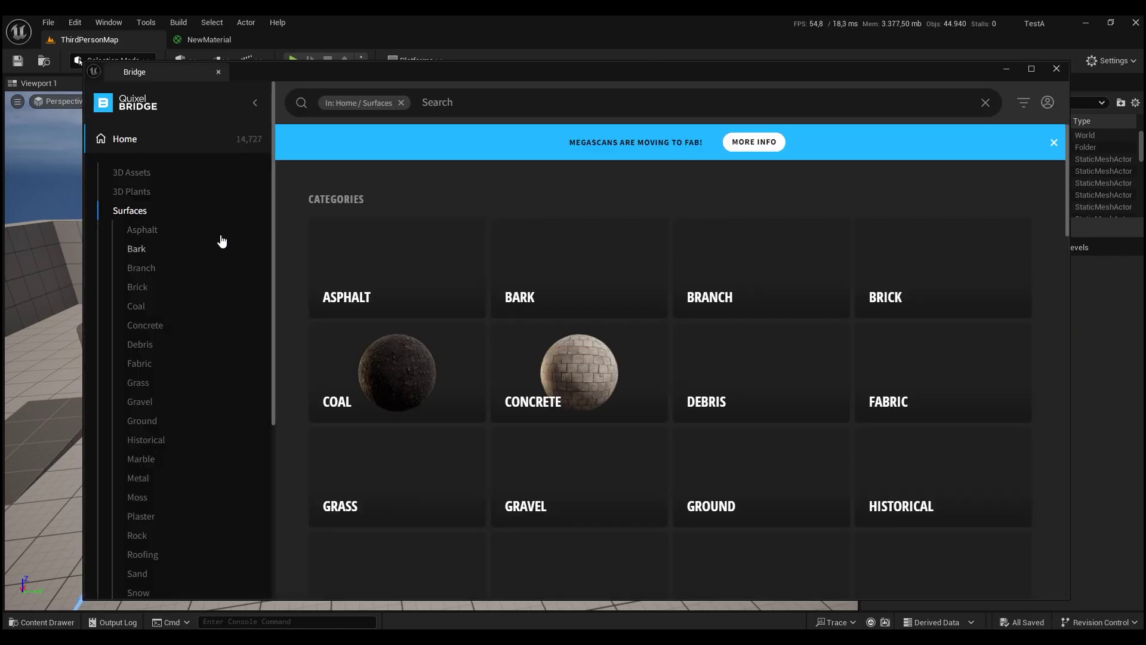
- Add the Desert Western Ground Gravel Slate 01 surface from Ground at Highest Quality
scroll(700, 301, down, 1)
scroll(686, 289, down, 1)
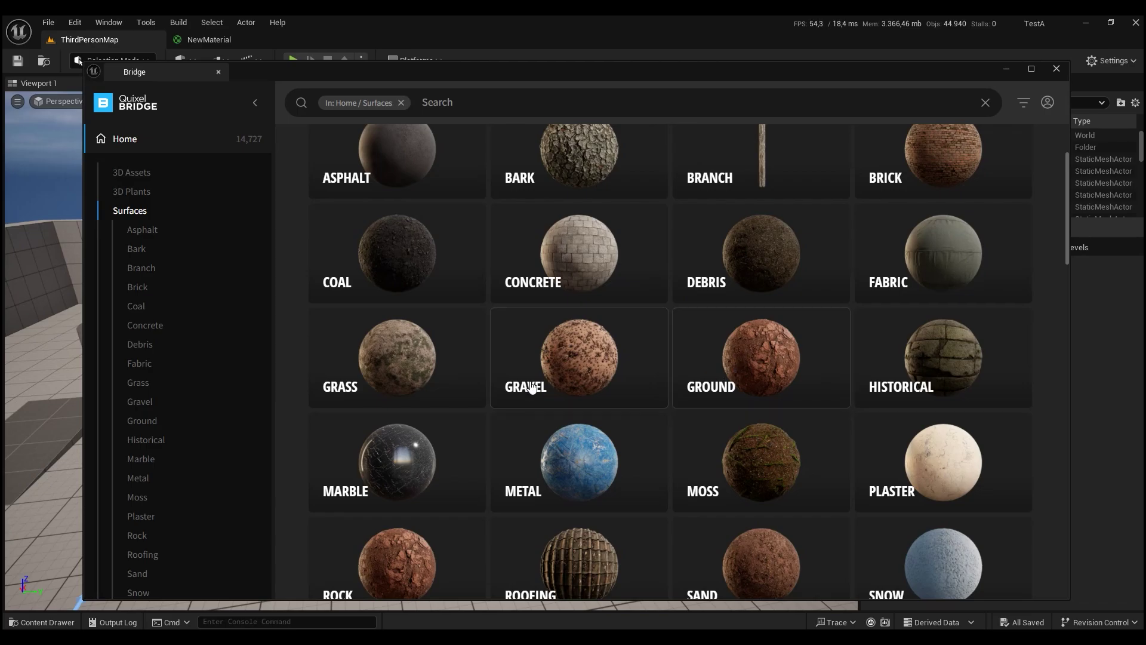
click(388, 381)
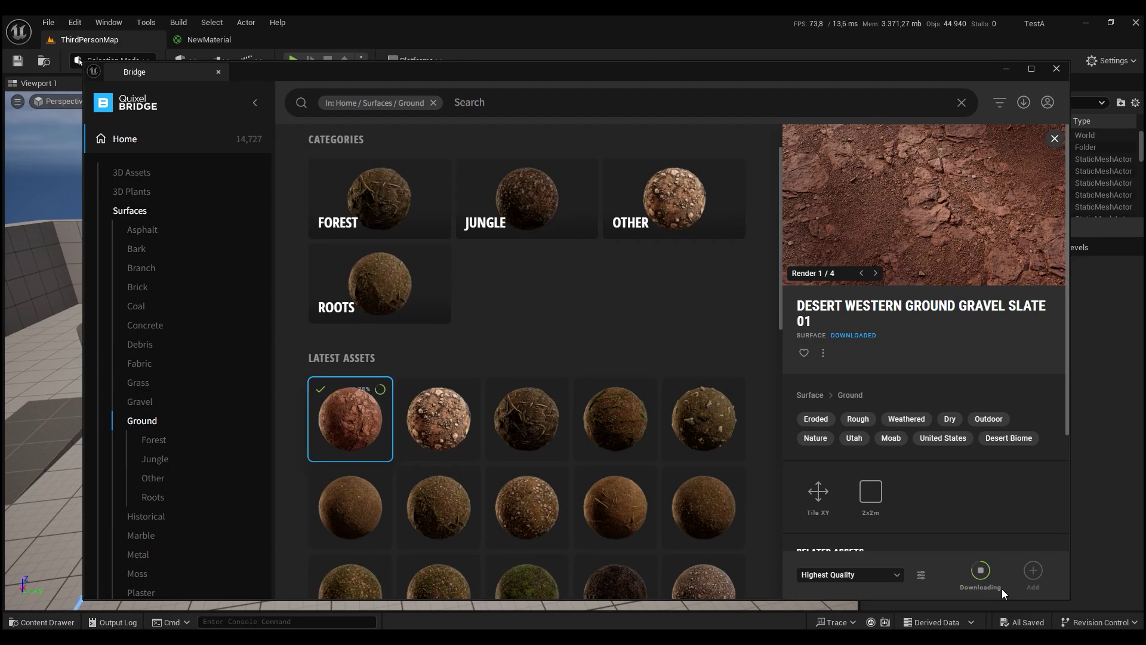
click(1033, 571)
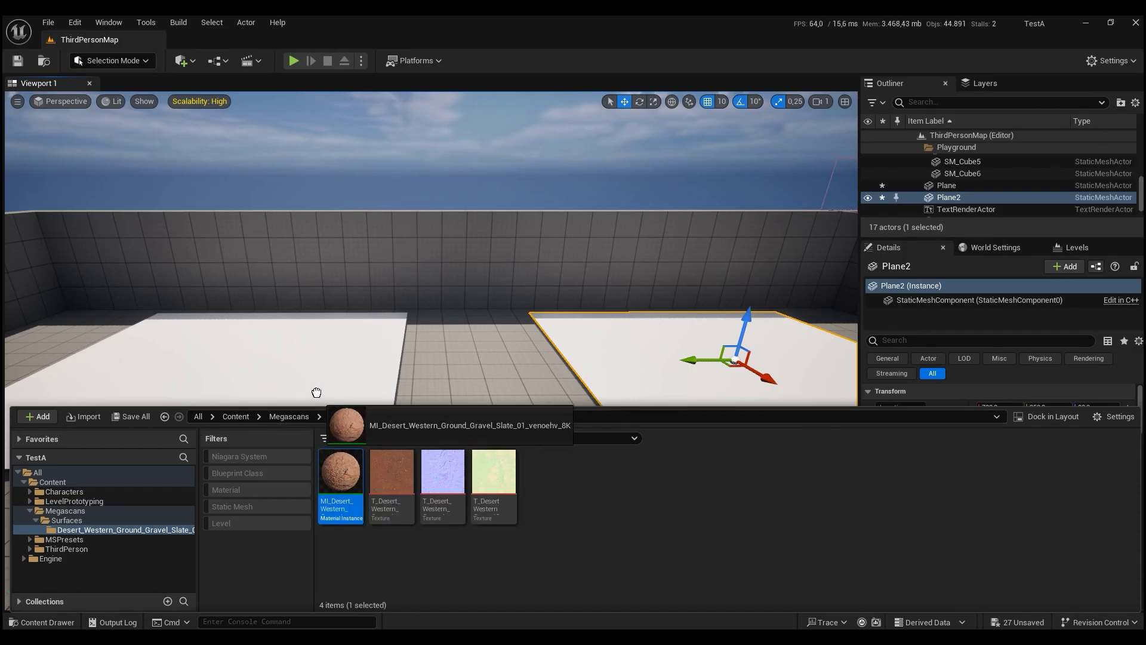
- Apply MI_Desert_Western_Ground_Gravel to the left floor plane in ThirdPersonMap
drag(358, 503, 250, 358)
mouse_move(251, 358)
right_down()
mouse_move(250, 406)
mouse_move(334, 453)
mouse_move(417, 417)
mouse_move(427, 391)
right_up()
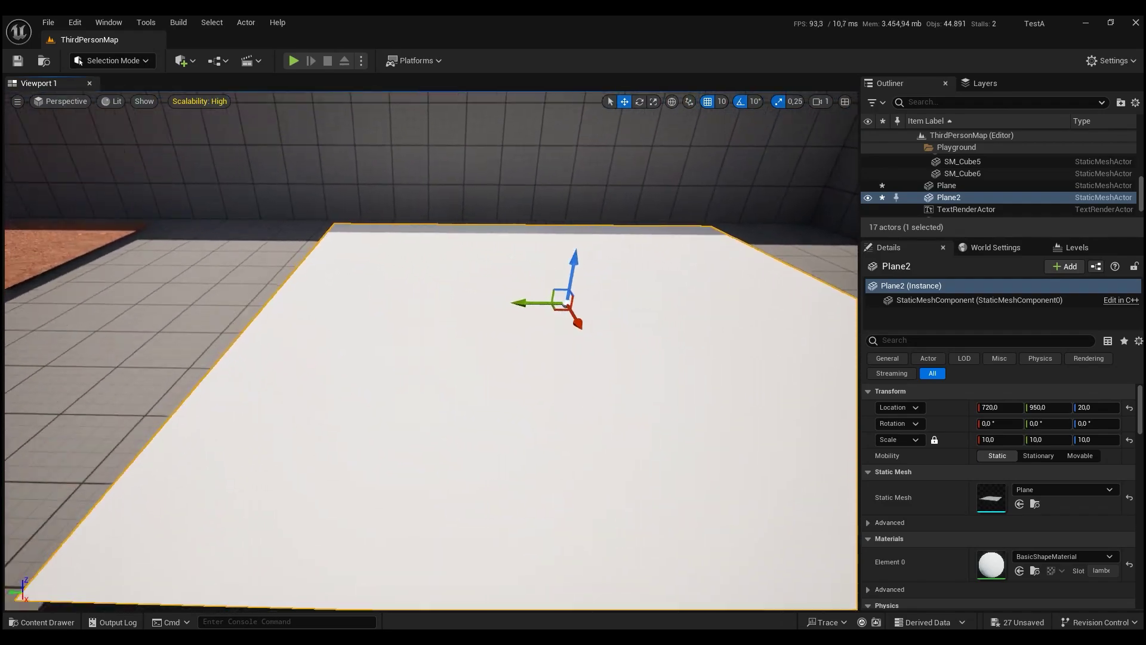
key(ctrl+space)
right_click(577, 549)
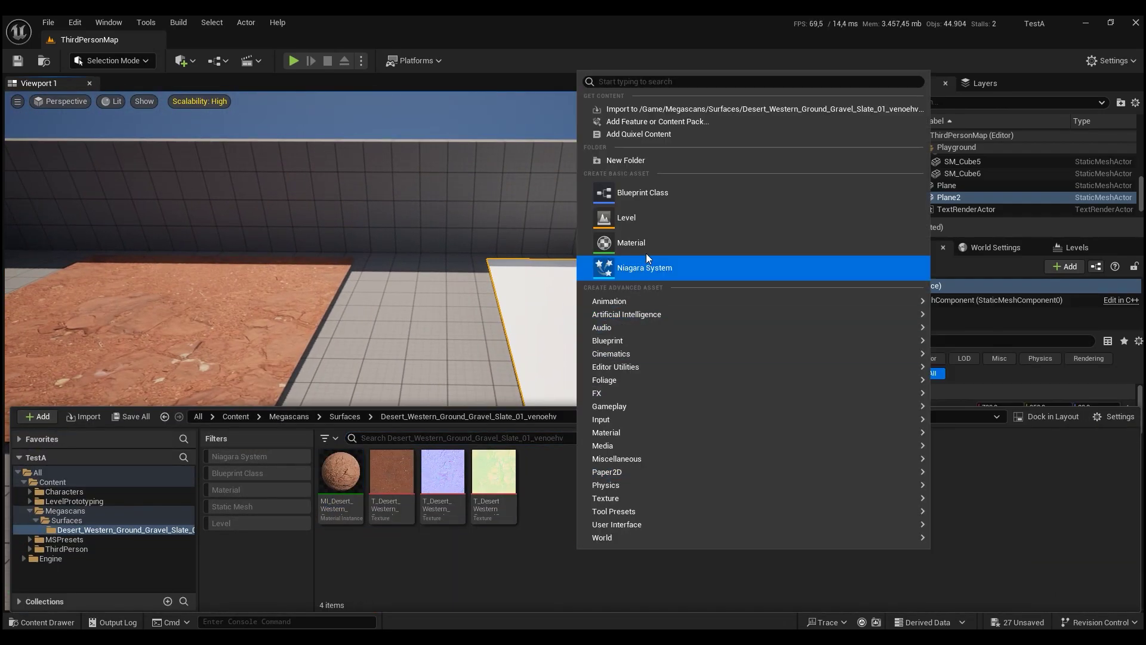
- Create another new material and bring the three gravel textures into its graph
click(631, 242)
key(Return)
double_click(391, 471)
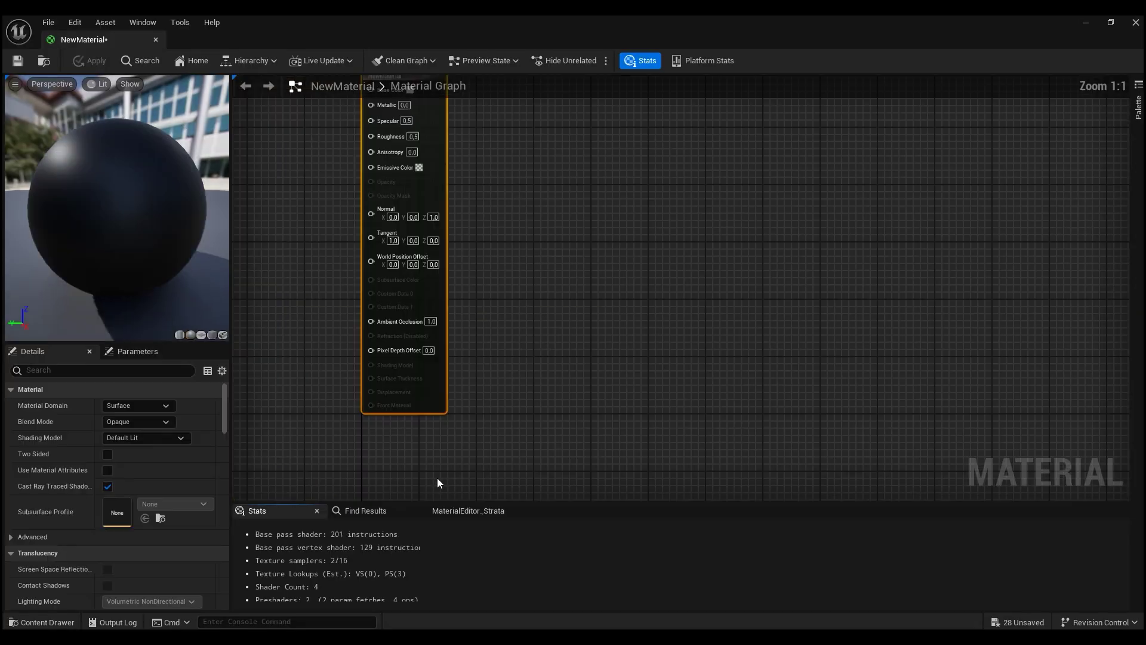
key(ctrl+space)
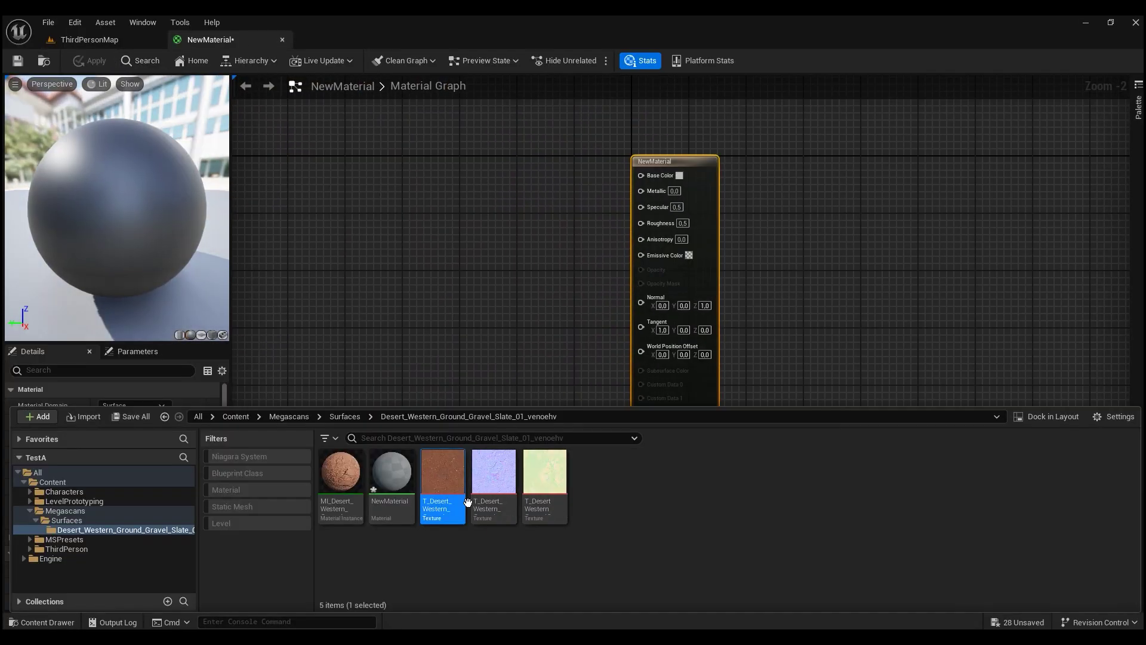
click(443, 474)
shift+click(544, 474)
mouse_move(442, 475)
mouse_down()
mouse_move(459, 300)
mouse_move(468, 305)
mouse_up()
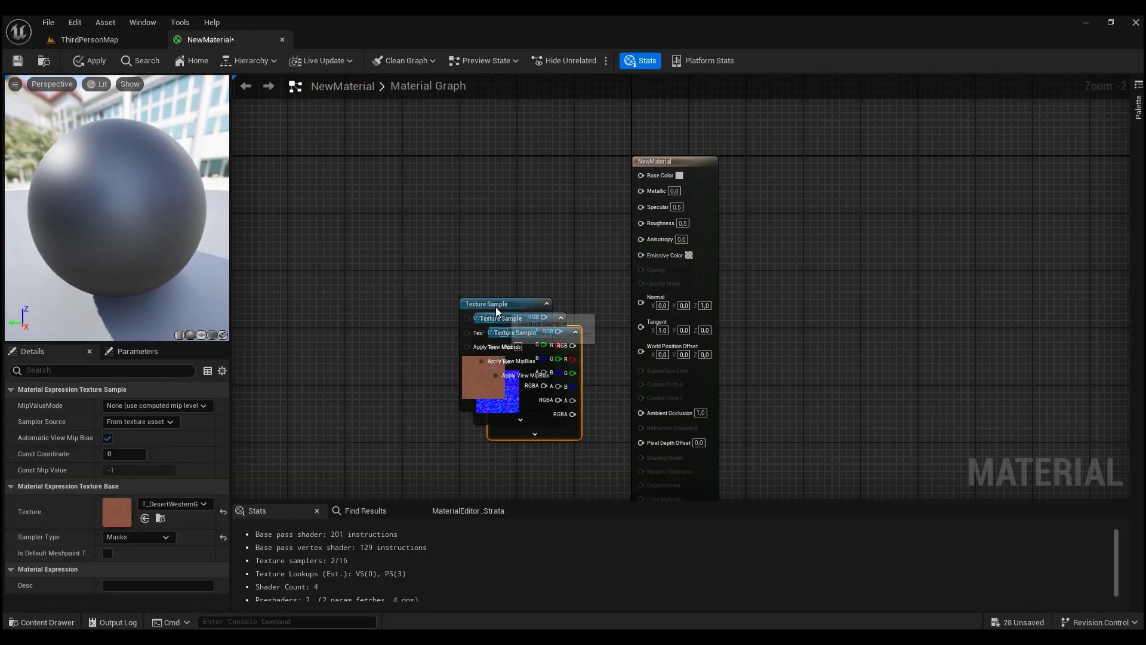
- Connect the gravel colour texture to Base Color and the normal texture to Normal
drag(509, 175, 634, 181)
scroll(553, 361, up, 1)
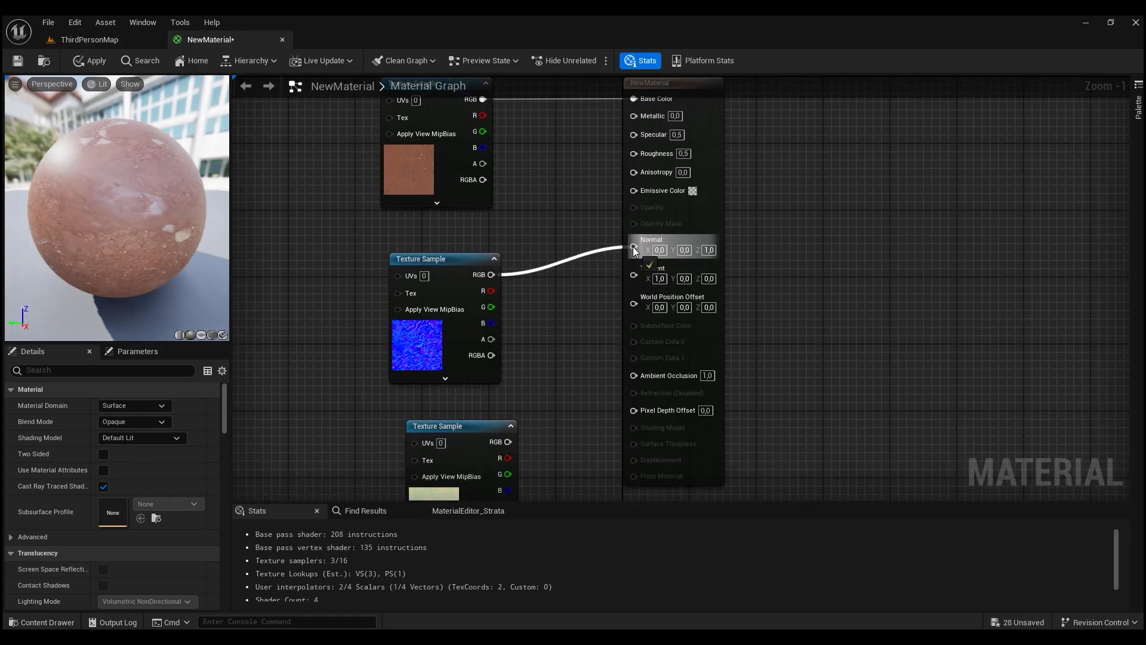
drag(614, 259, 634, 246)
right_drag(559, 397, 561, 331)
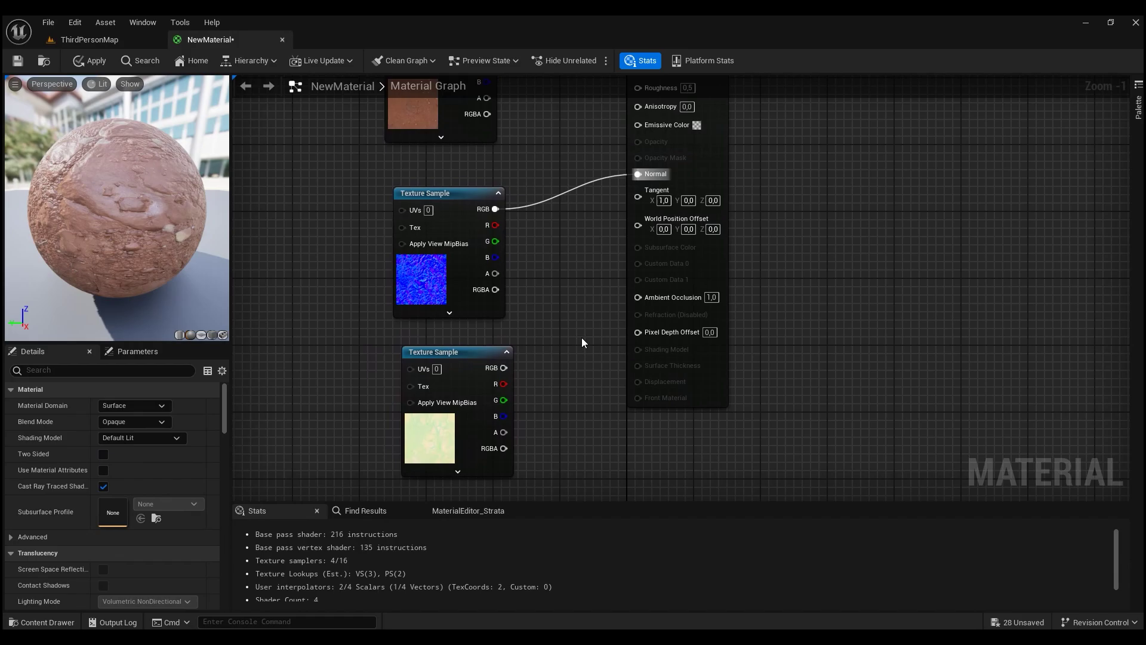
scroll(579, 335, down, 1)
scroll(578, 331, up, 1)
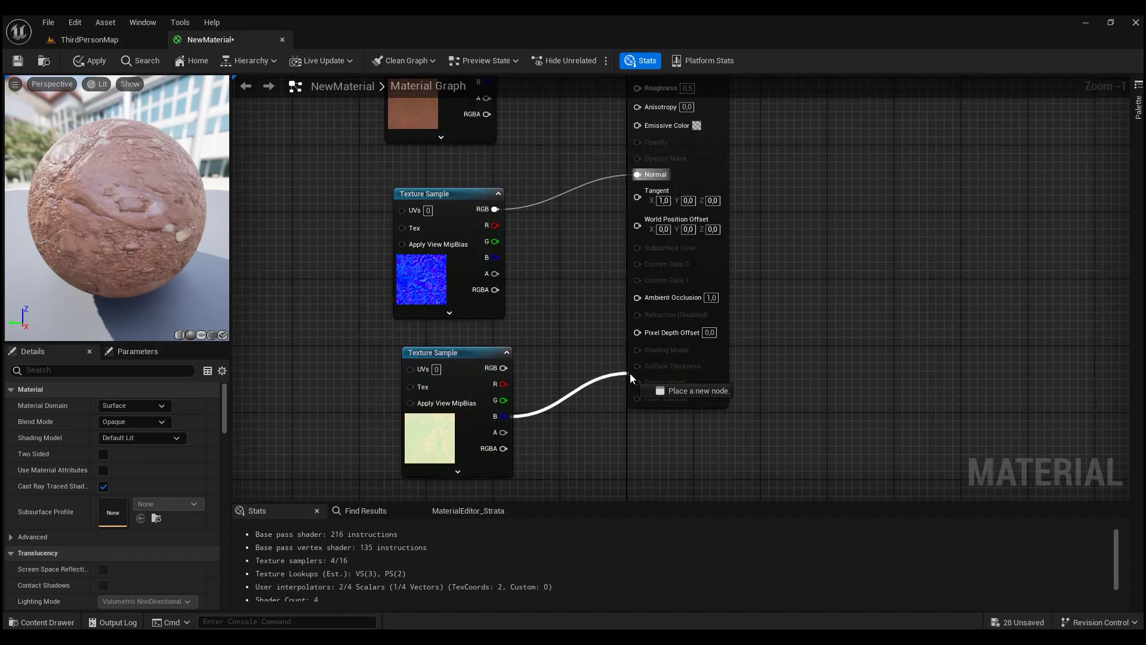
- Wire the packed texture's B to Displacement, R to Ambient Occlusion, G to Roughness, and apply
drag(590, 369, 636, 383)
right_drag(549, 388, 549, 453)
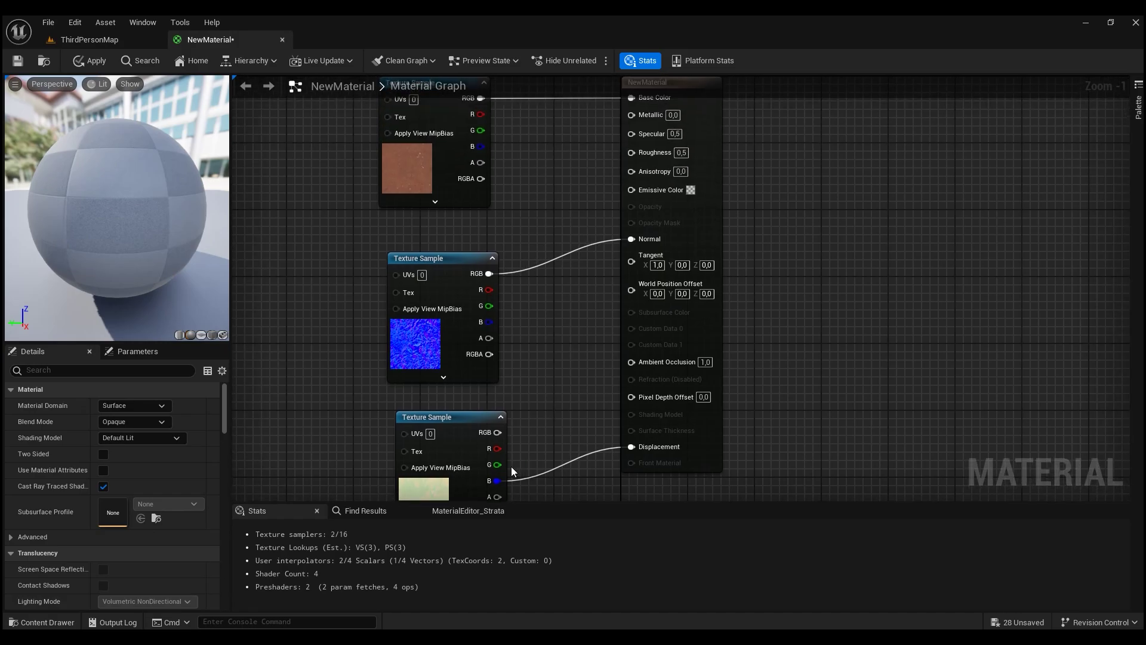
drag(498, 448, 582, 407)
drag(630, 367, 630, 364)
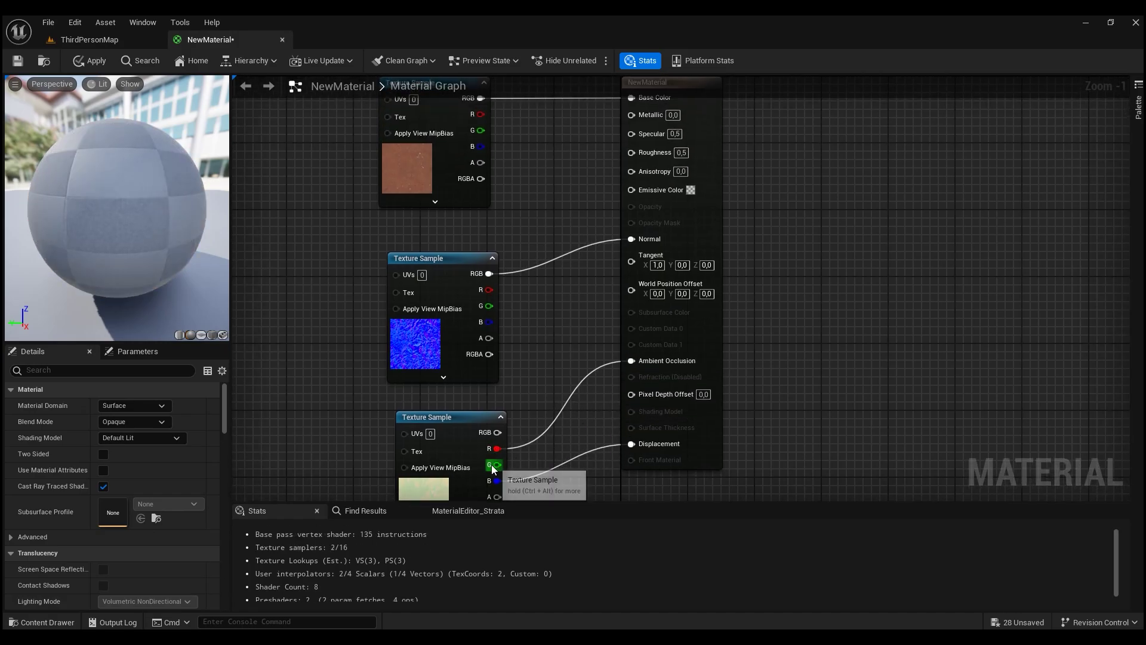
drag(494, 465, 631, 153)
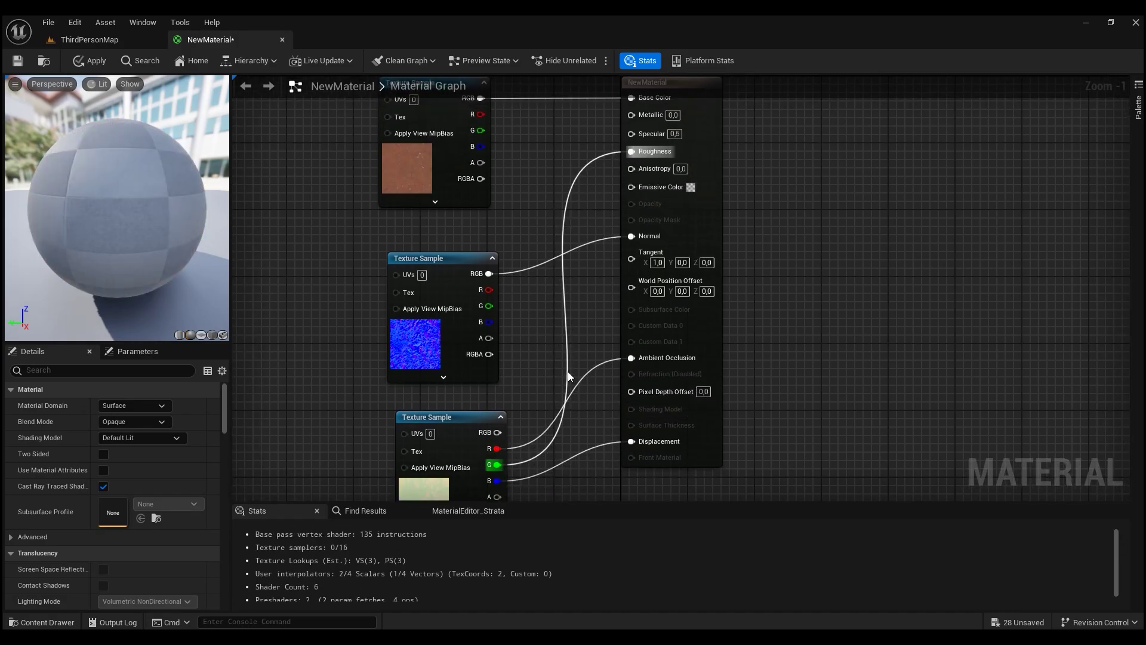
click(84, 59)
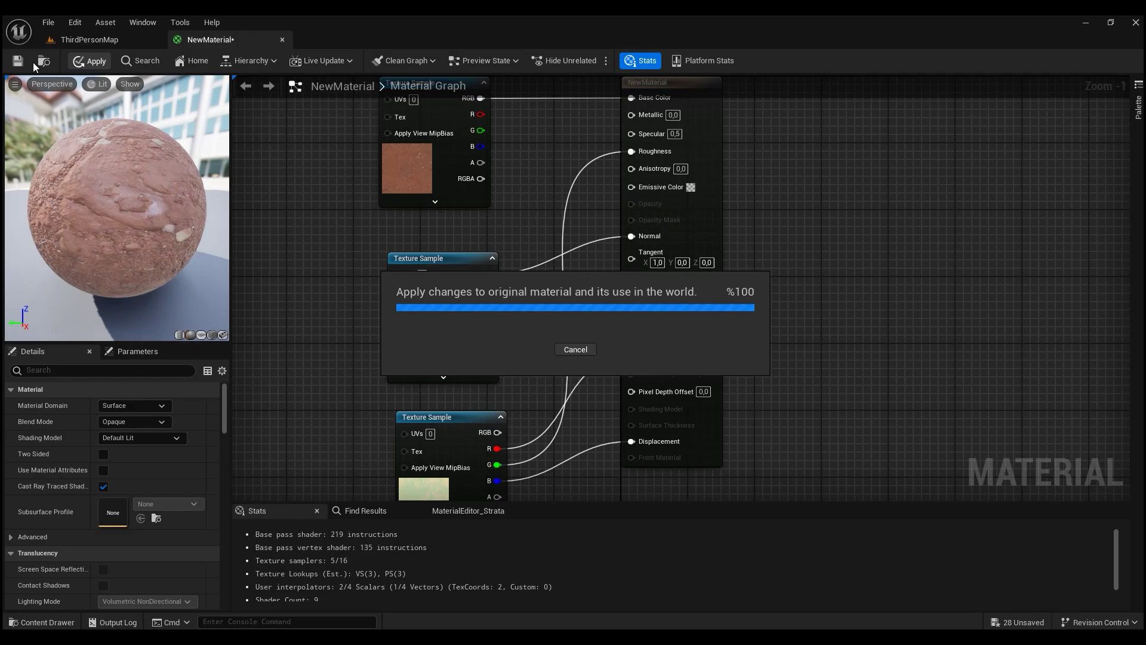
- Locate the floor's Plane mesh with Ctrl+B and enable Nanite on it
click(75, 40)
key(ctrl+space)
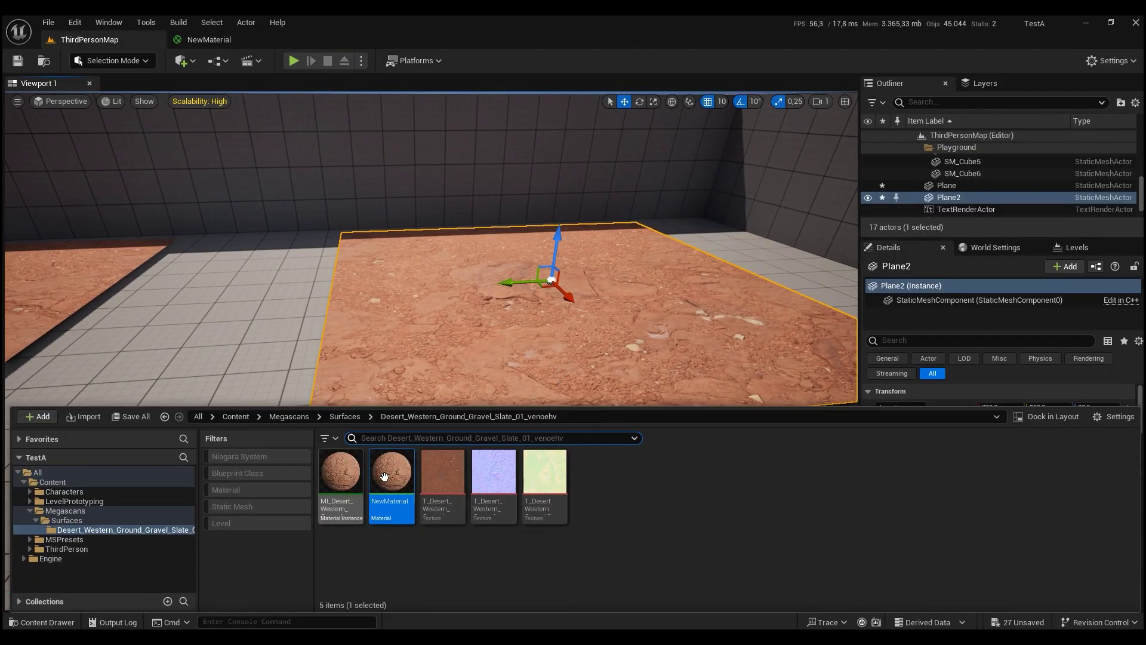
key(ctrl+b)
right_click(648, 476)
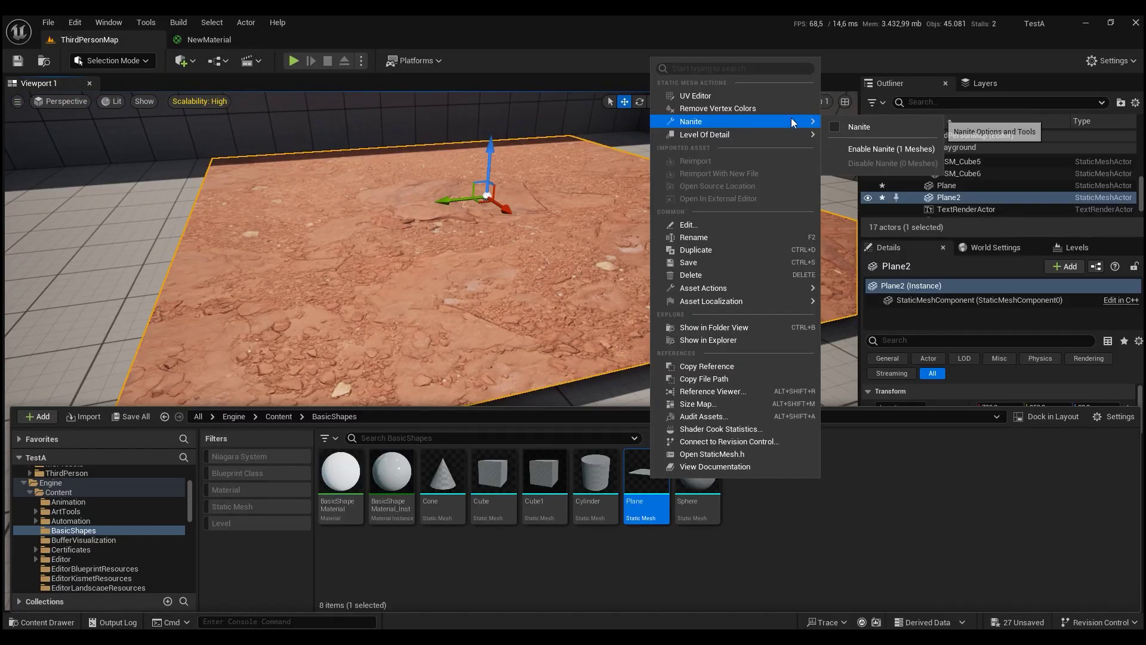
click(862, 126)
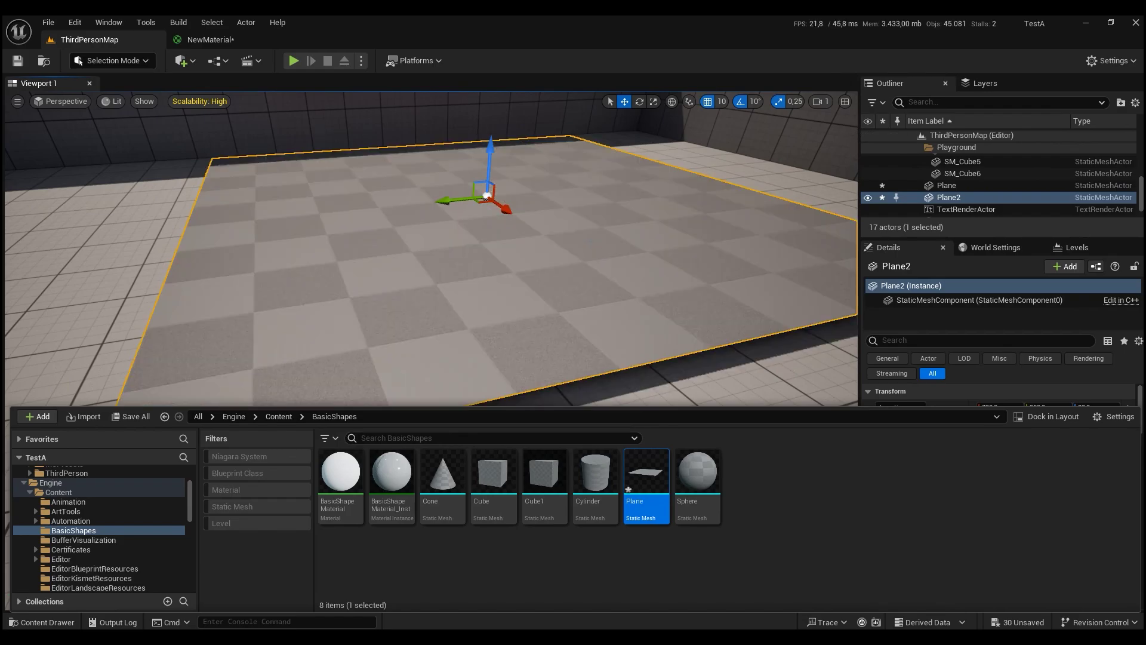
right_drag(429, 299, 430, 298)
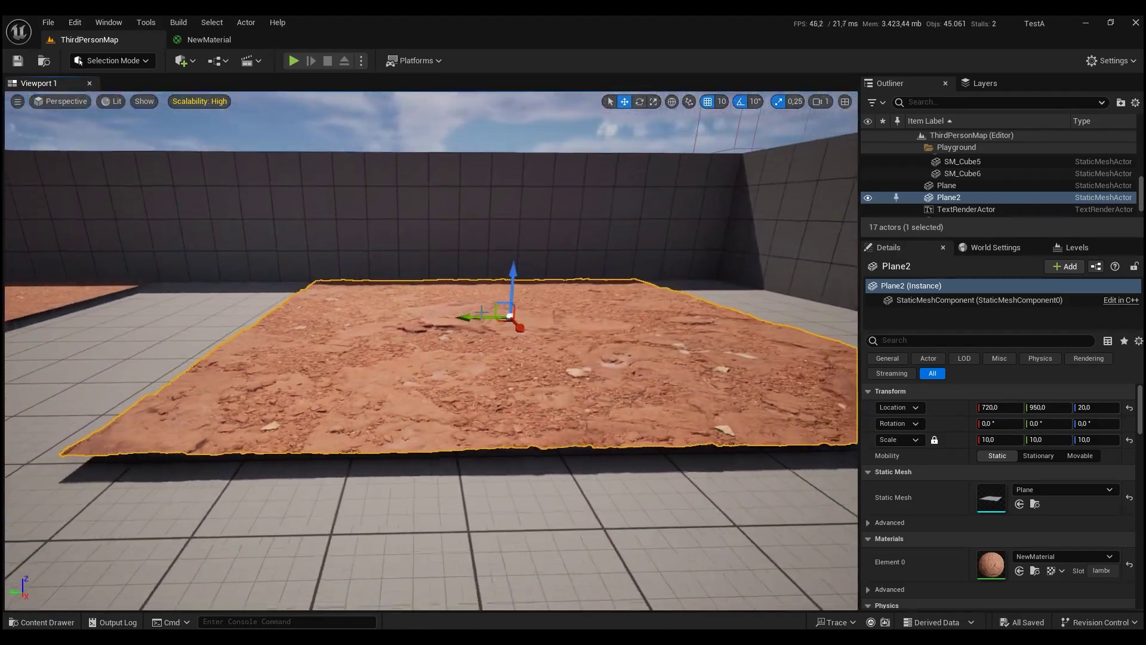
- Expand NewMaterial's Displacement settings, then fly over the desert floor in ThirdPersonMap
click(202, 39)
click(198, 60)
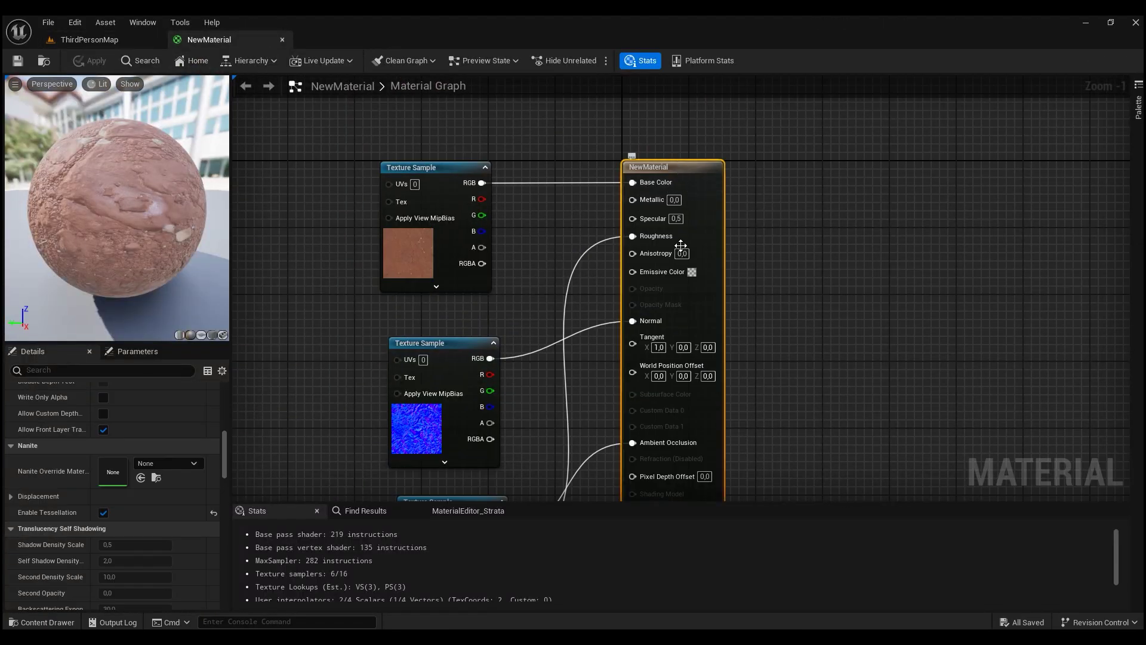
click(30, 496)
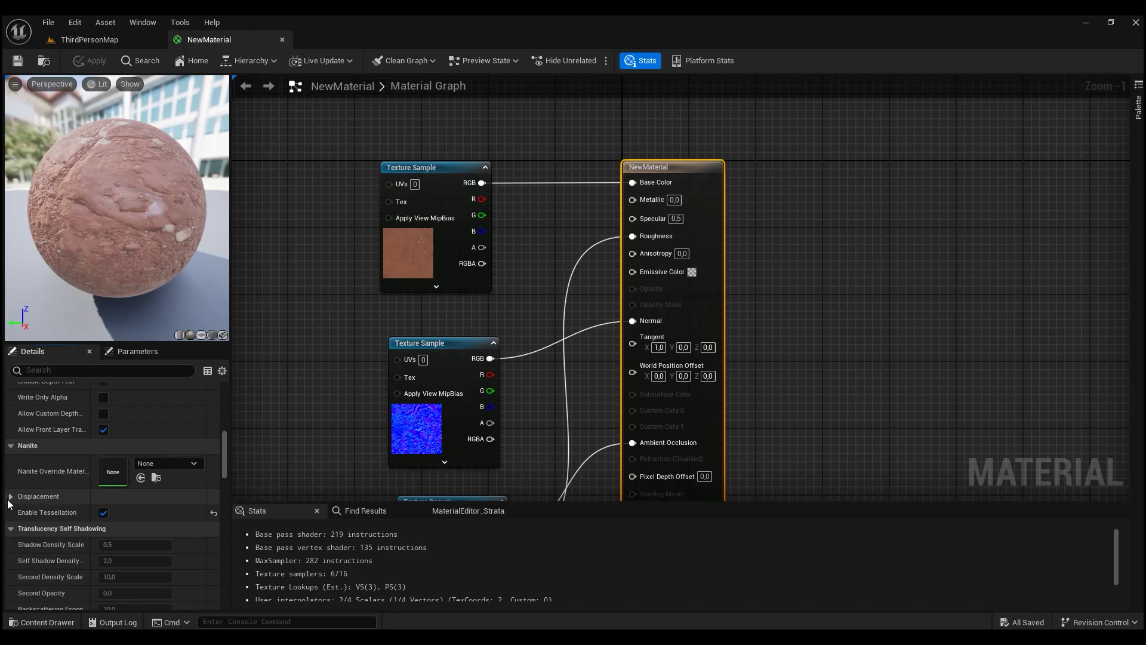
scroll(55, 498, down, 3)
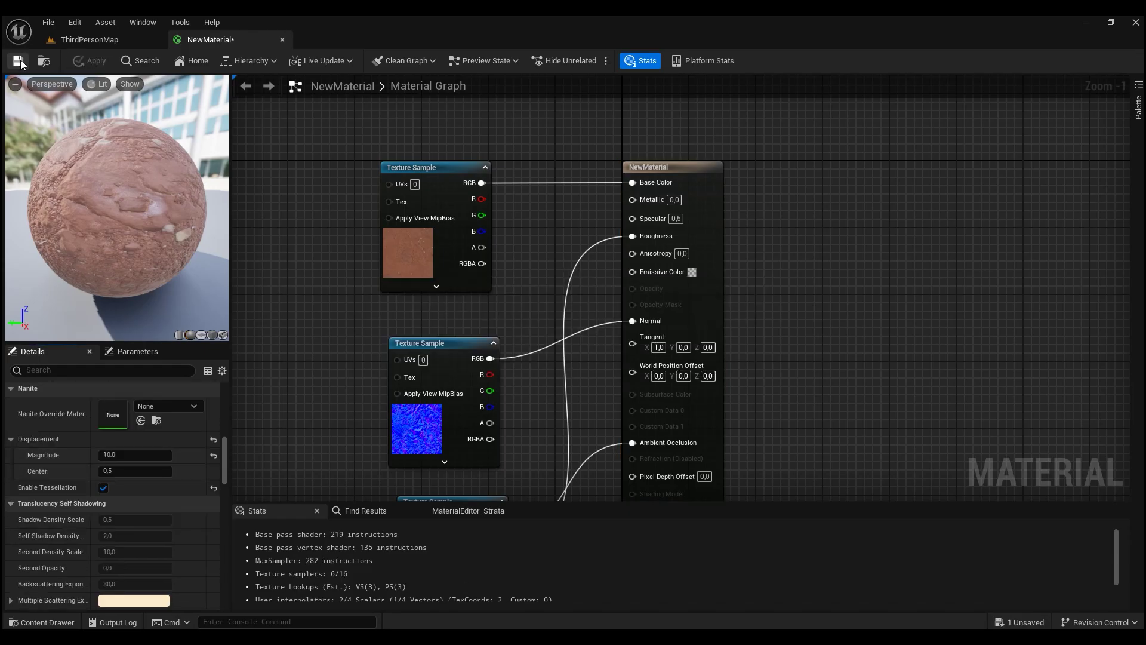
click(77, 41)
right_drag(430, 352, 358, 352)
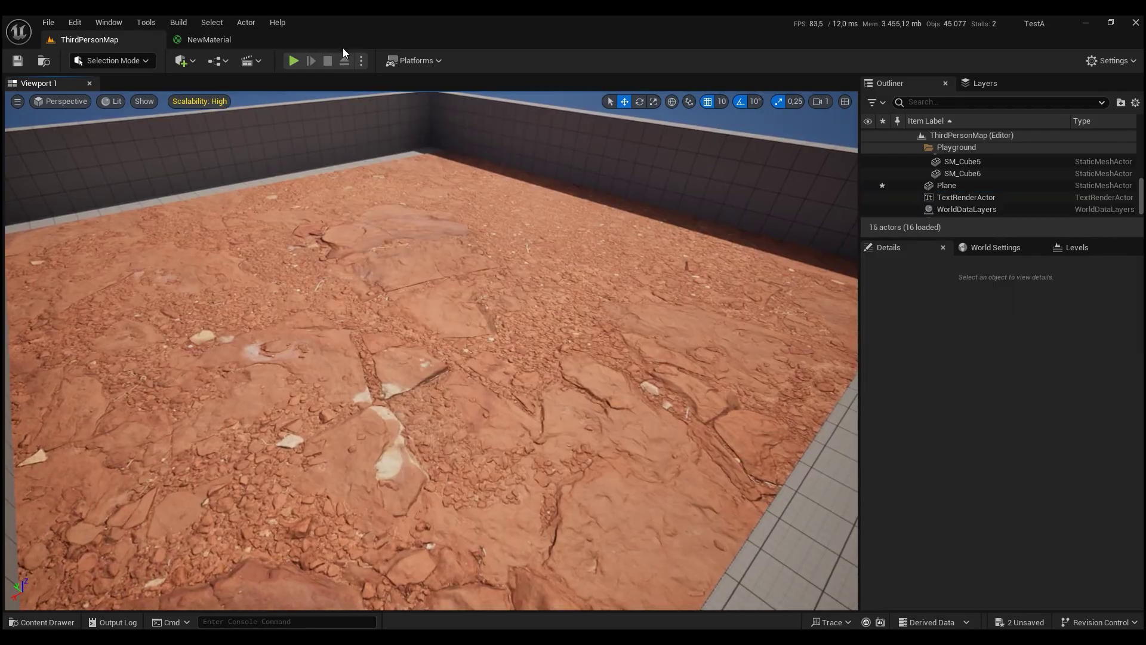
key(alt+p)
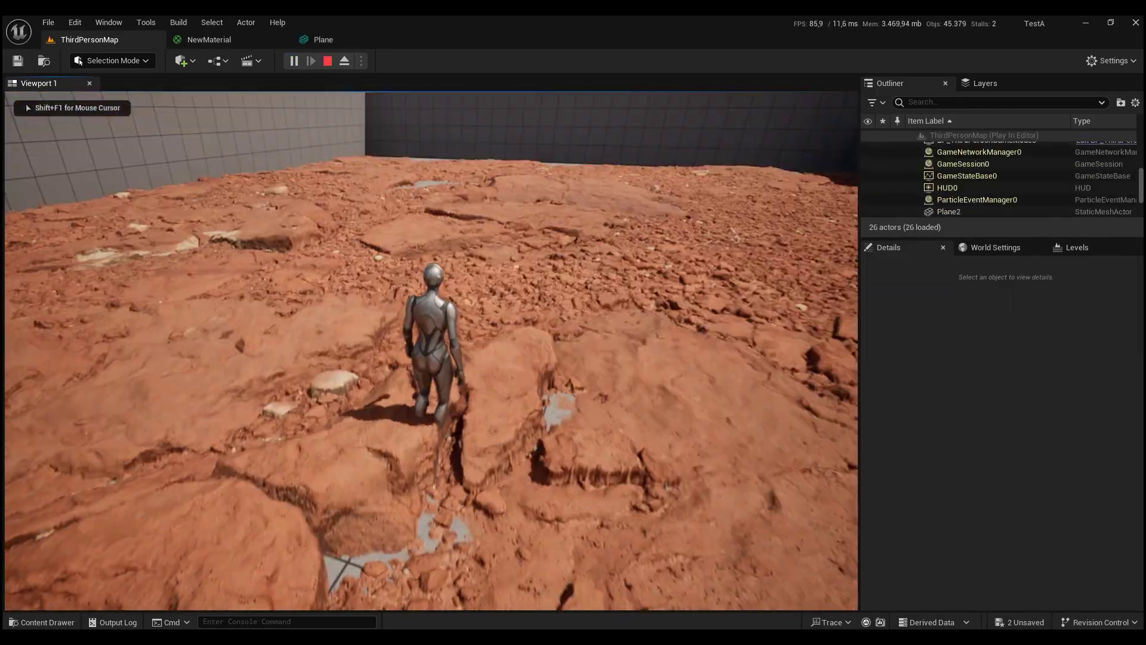
key(w)
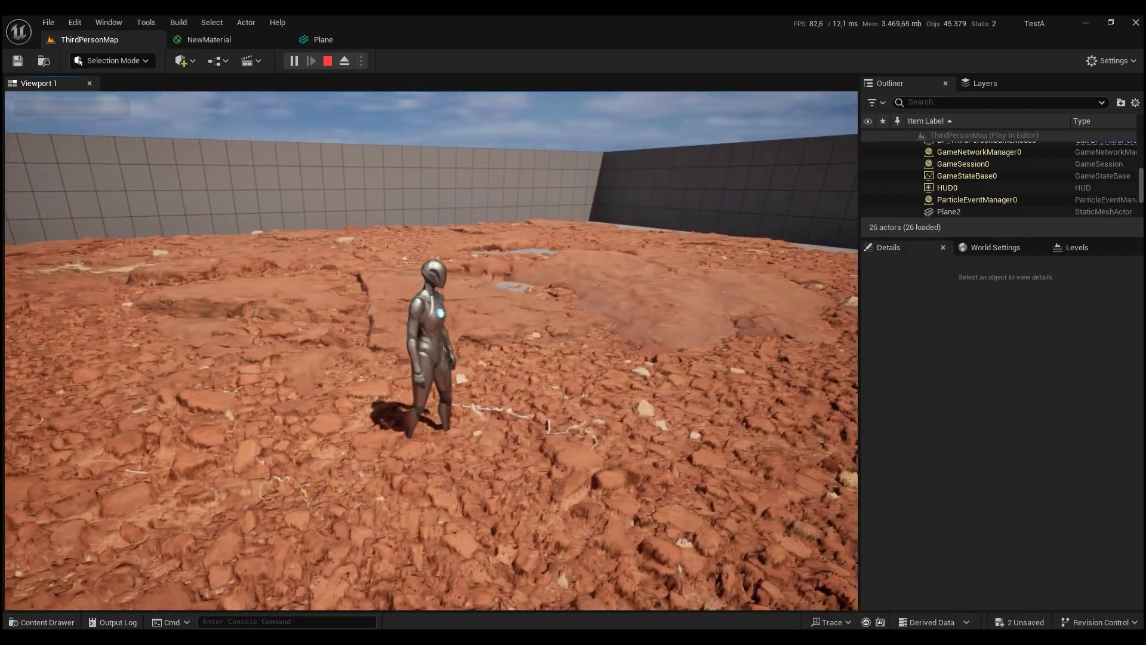
key(d)
key(w)
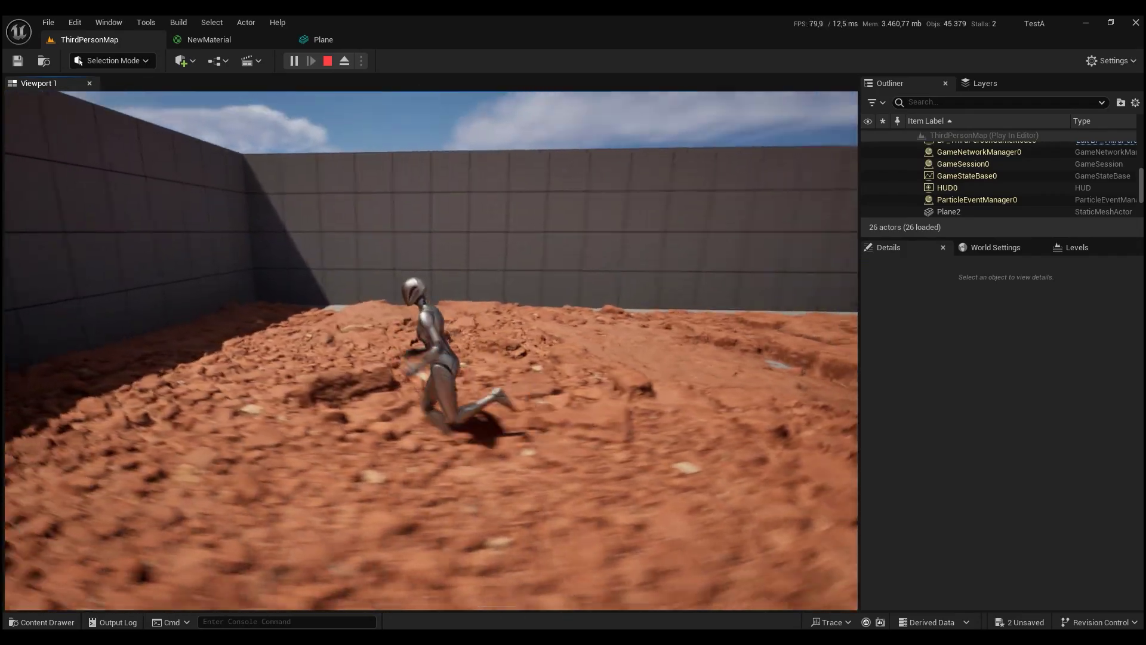
key(s)
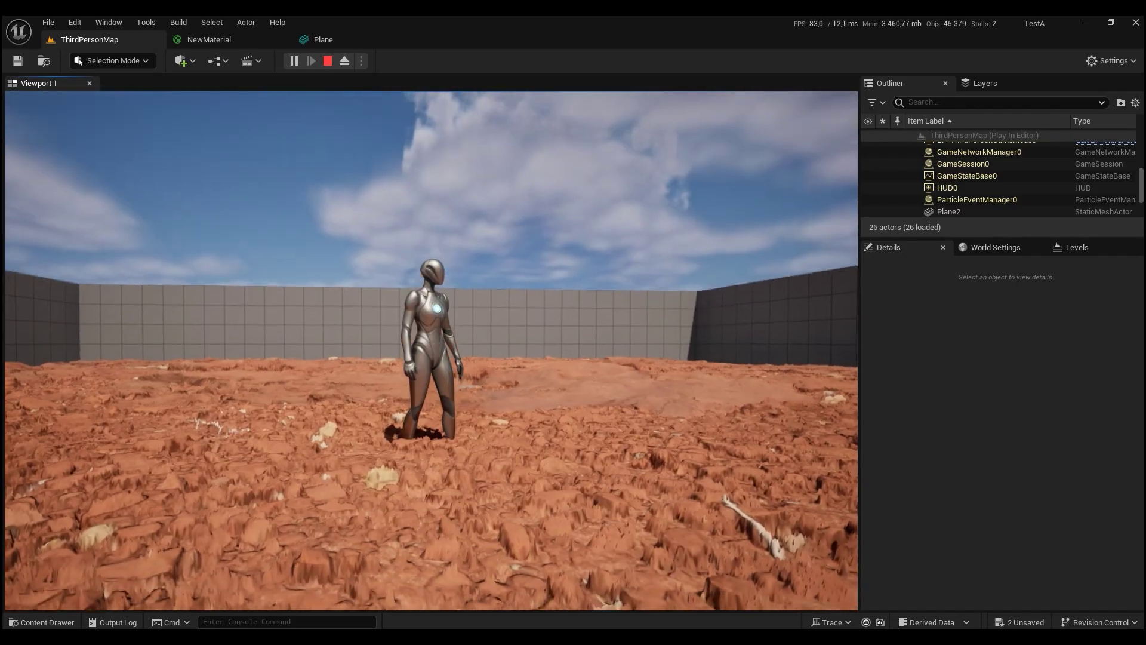
key(a)
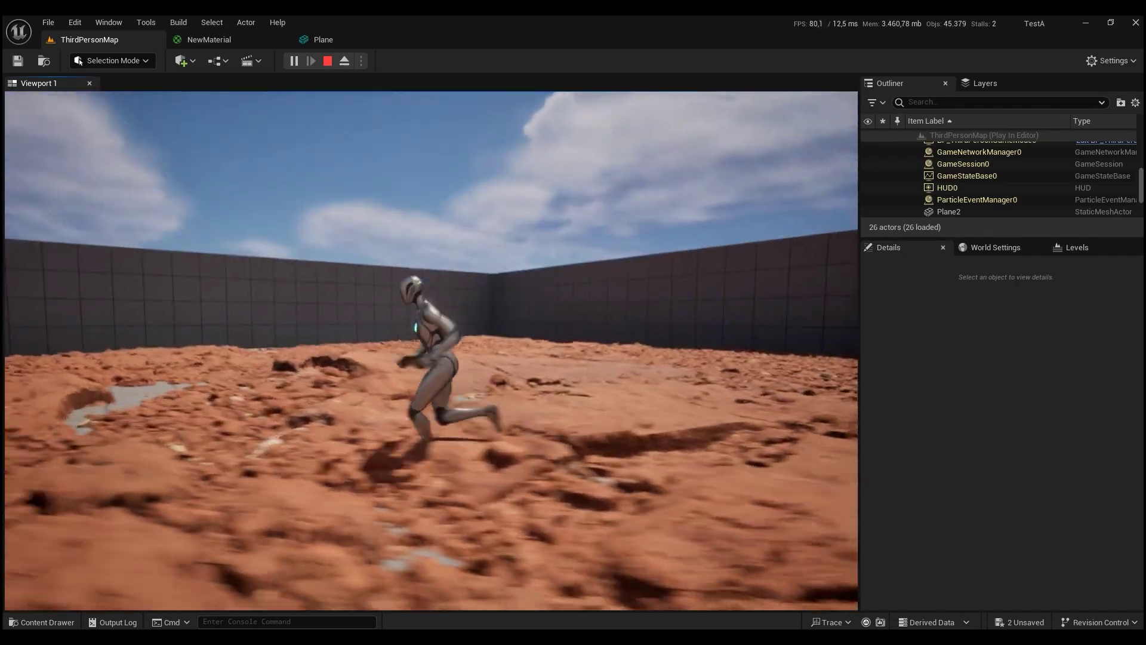
key(Escape)
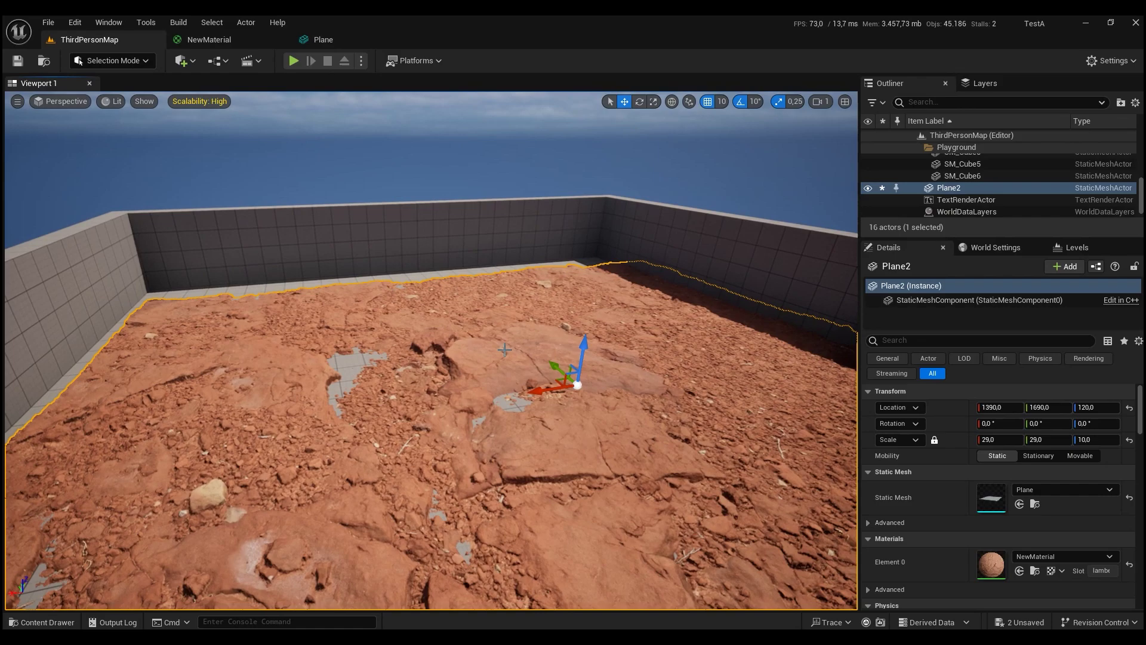
- Delete the desert plane, switch to Landscape Mode and sculpt a large hill
key(Delete)
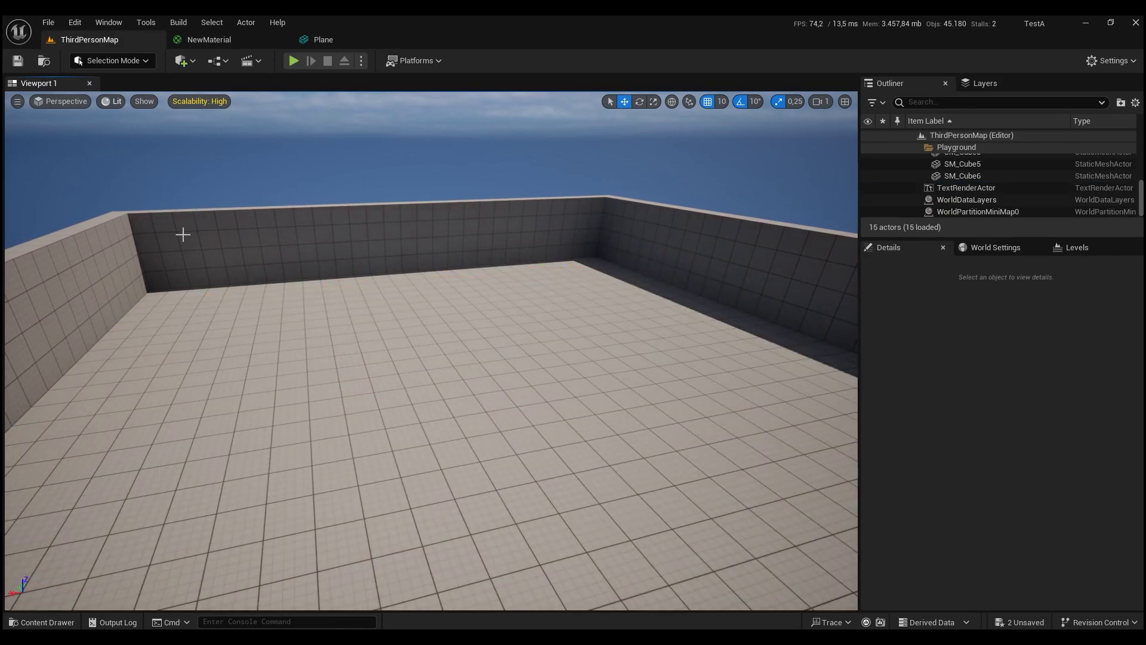
click(112, 60)
click(119, 92)
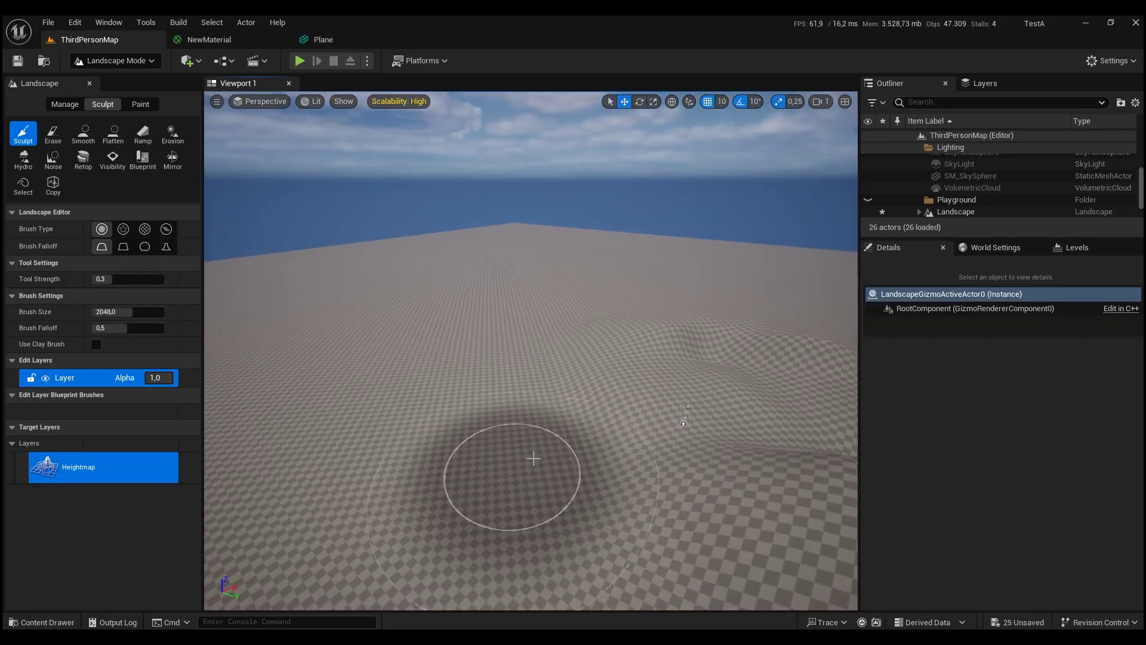
drag(533, 459, 540, 335)
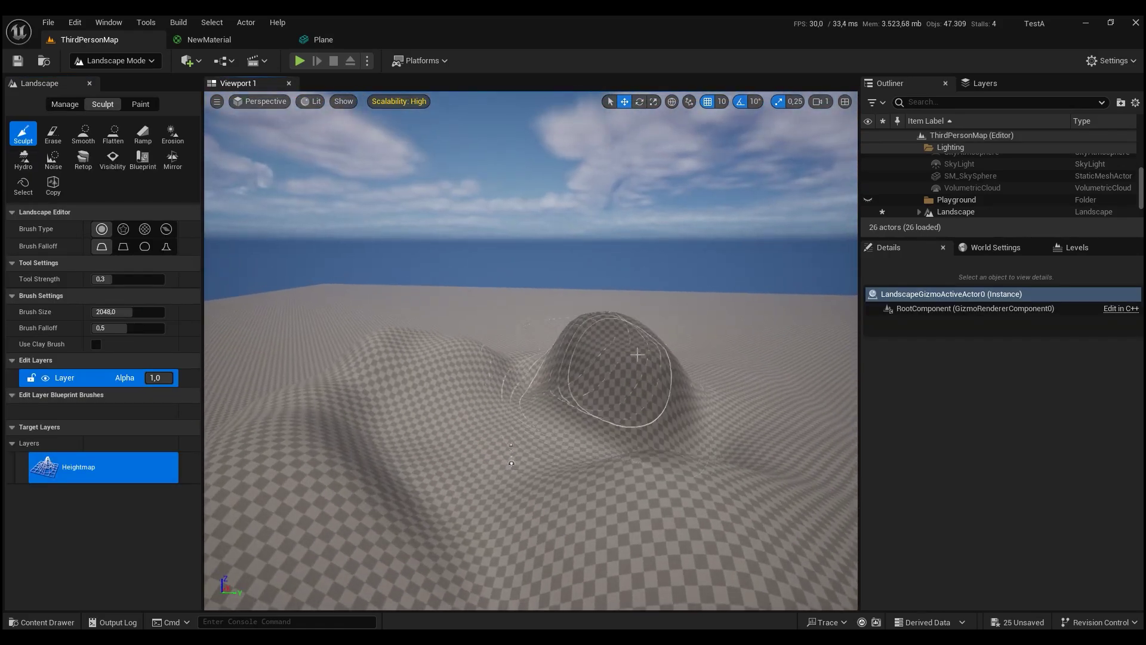
right_drag(538, 442, 576, 422)
- Return to Selection Mode and select the new Landscape
click(113, 60)
click(115, 79)
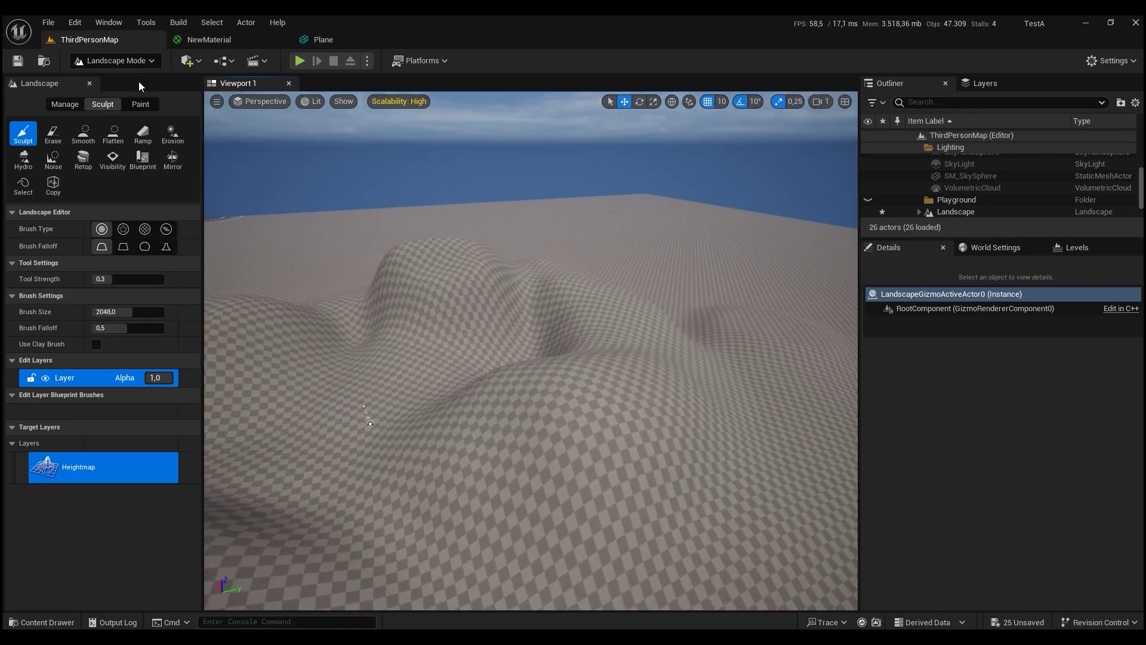
click(952, 156)
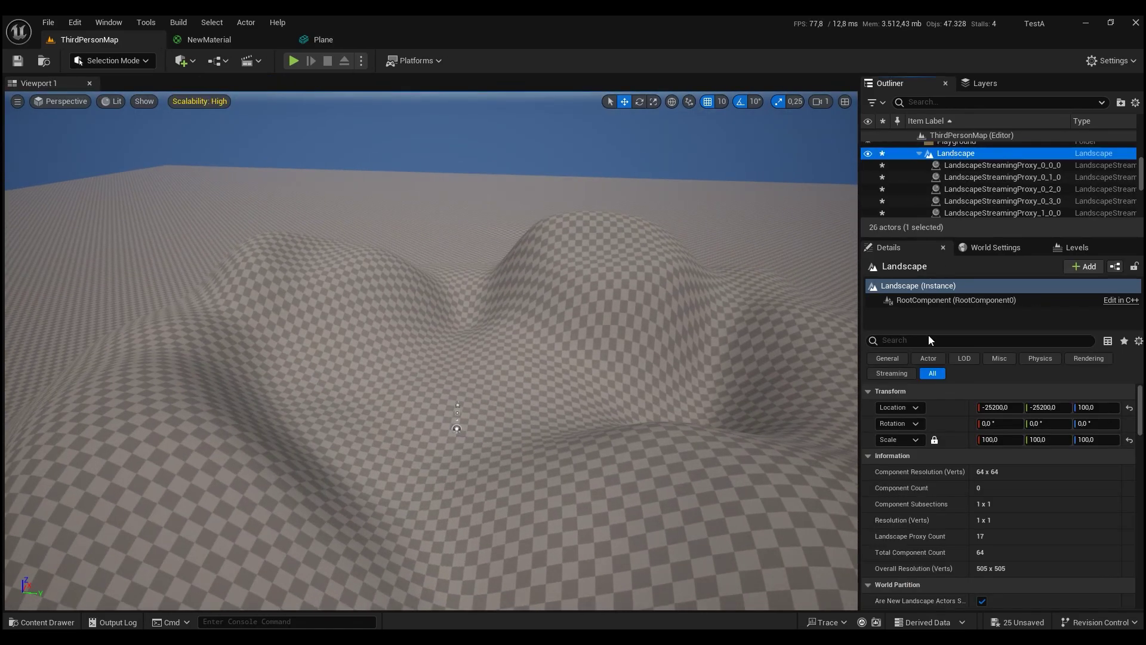
- Build the Nanite data for the landscape using the 'buil' search
text(buil)
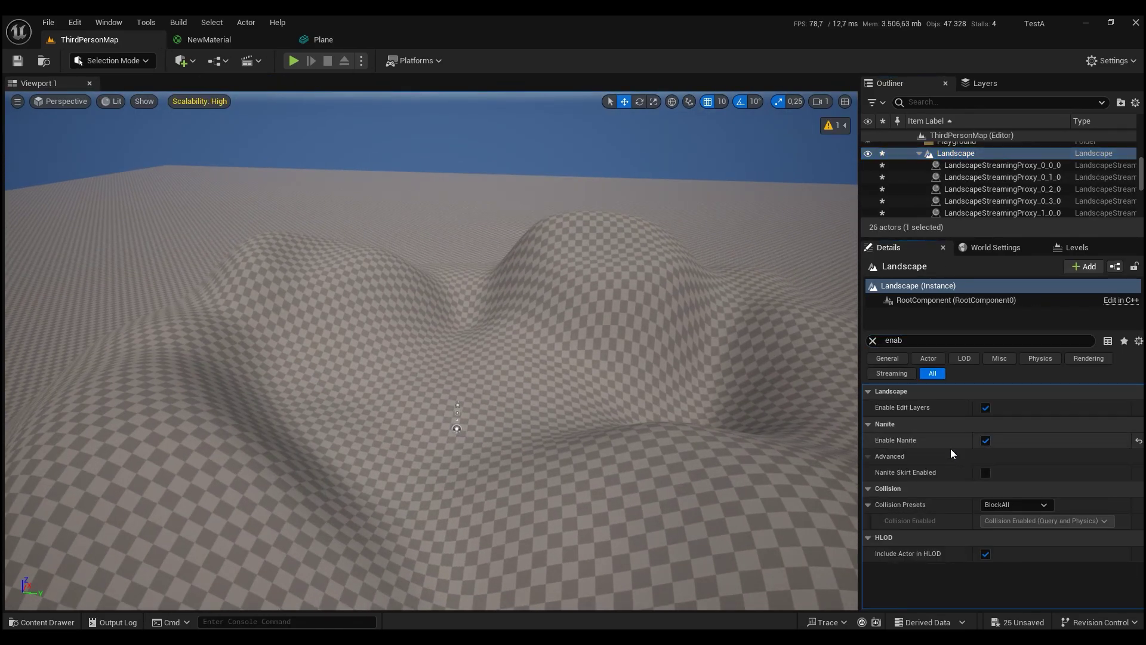
click(943, 412)
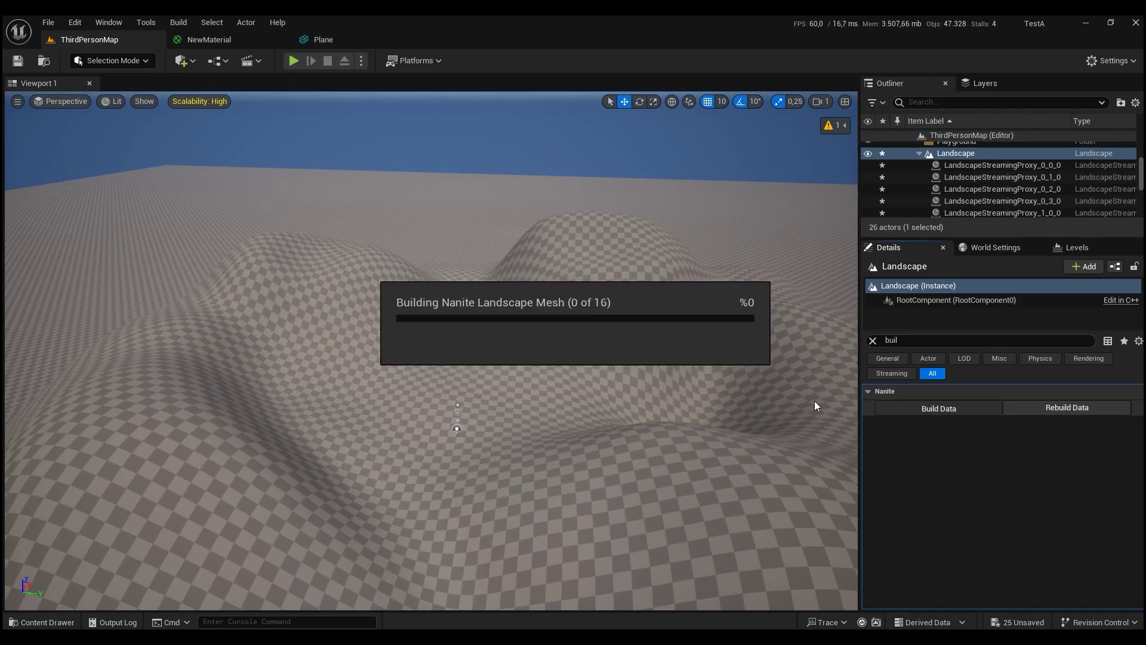
right_drag(814, 406, 776, 461)
- Assign NewMaterial as the Landscape Material and view the textured hills
click(1037, 560)
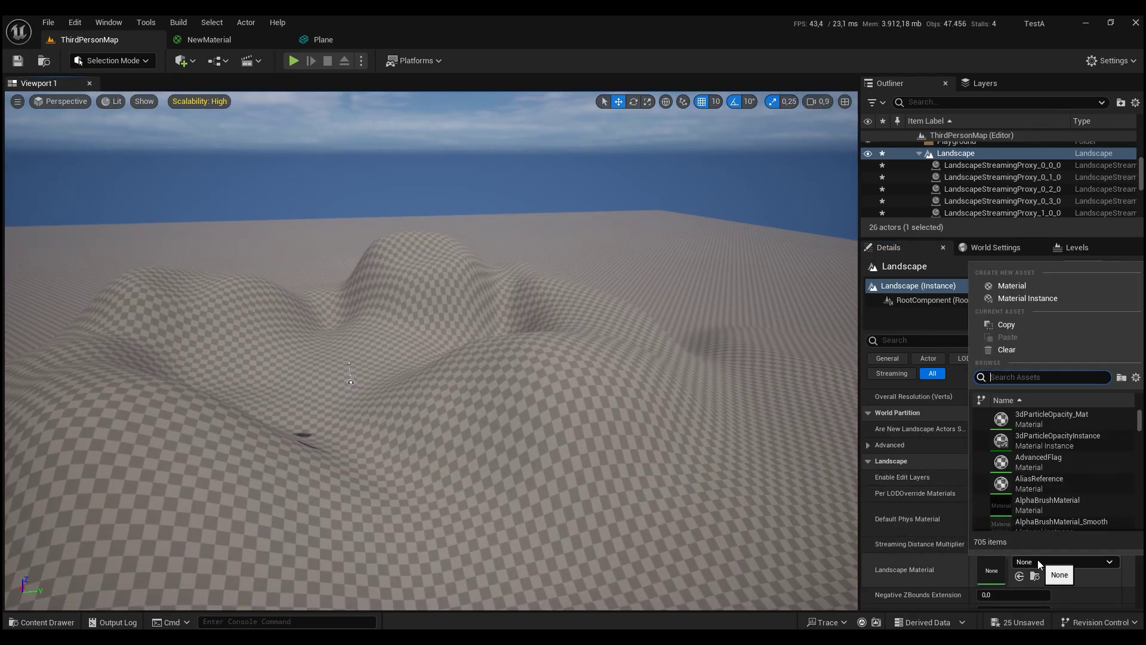
key(Escape)
key(ctrl+space)
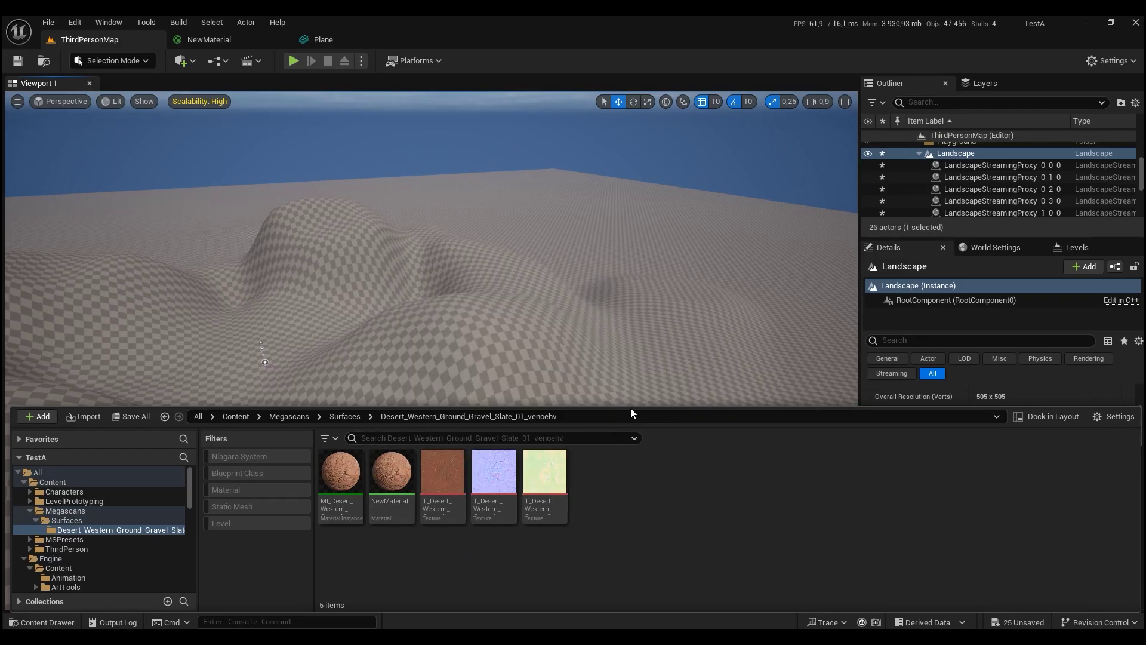
key(ctrl+space)
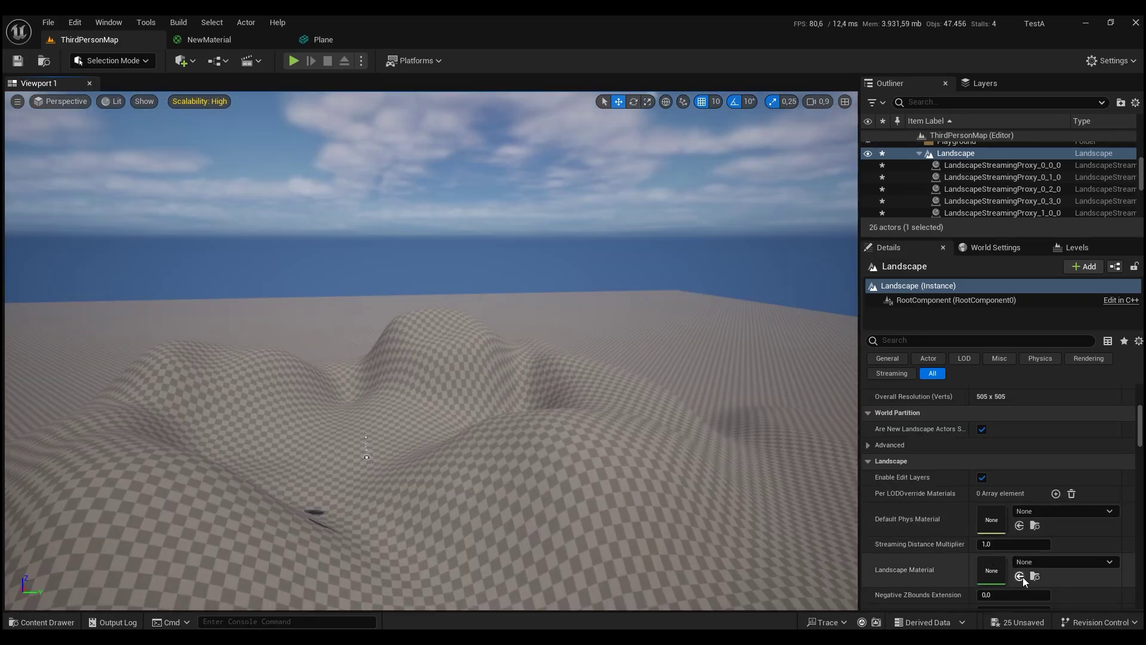
click(1019, 576)
mouse_move(430, 358)
right_down()
mouse_move(454, 334)
mouse_move(459, 353)
right_up()
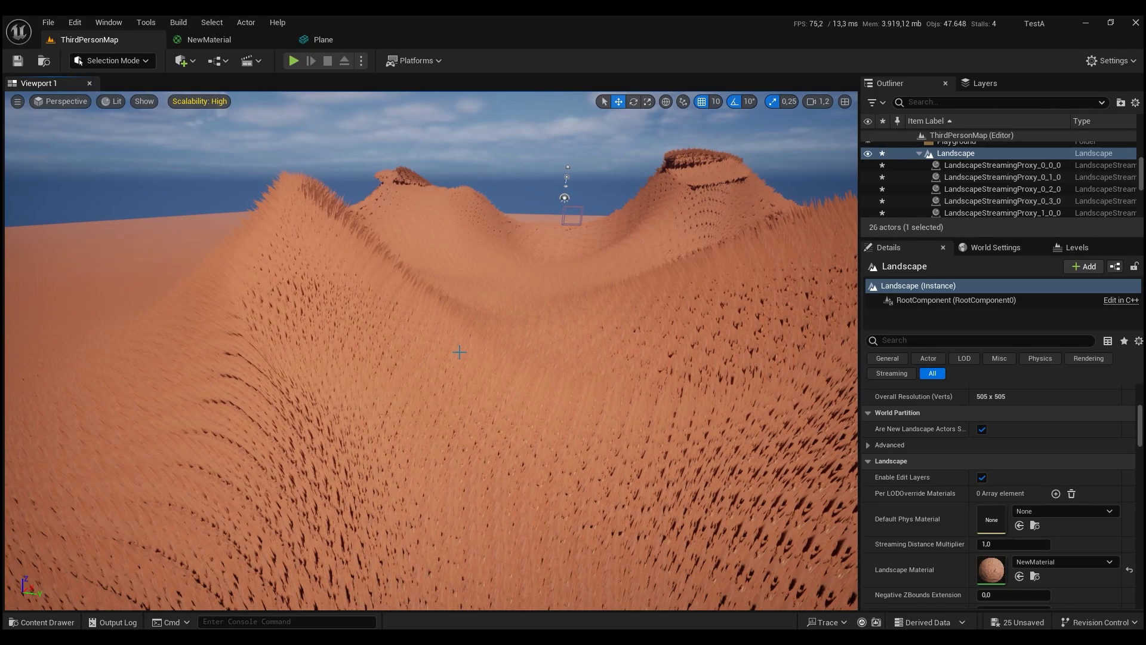
click(213, 39)
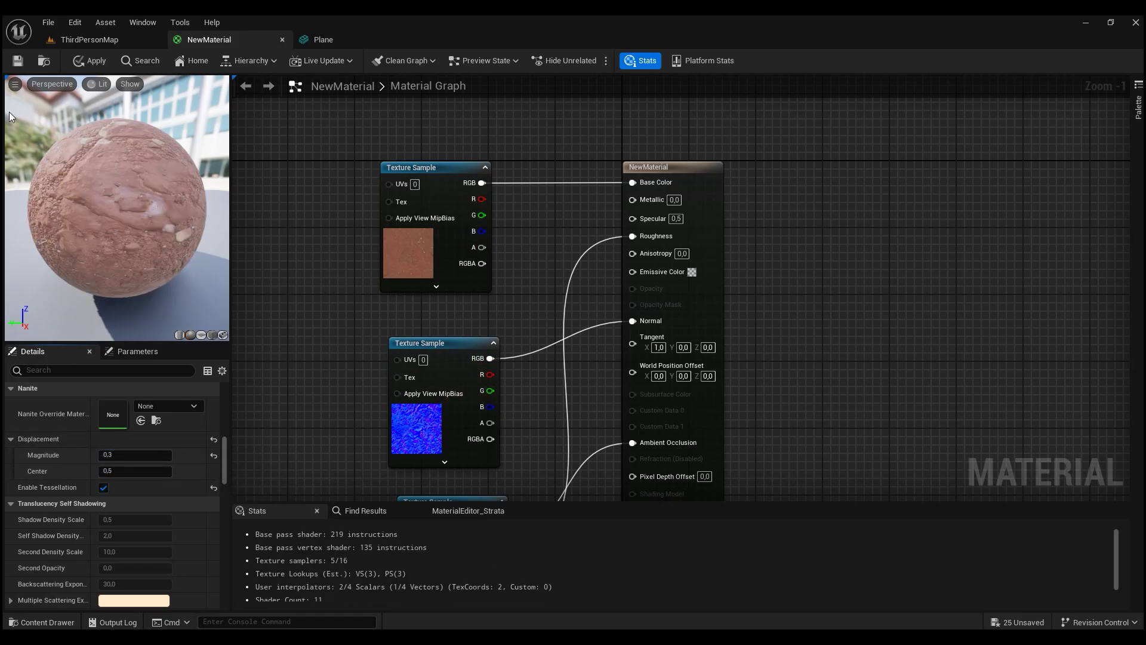
- Look across the ThirdPersonMap landscape, then return to NewMaterial's texture sample nodes
click(90, 39)
right_drag(159, 81, 158, 81)
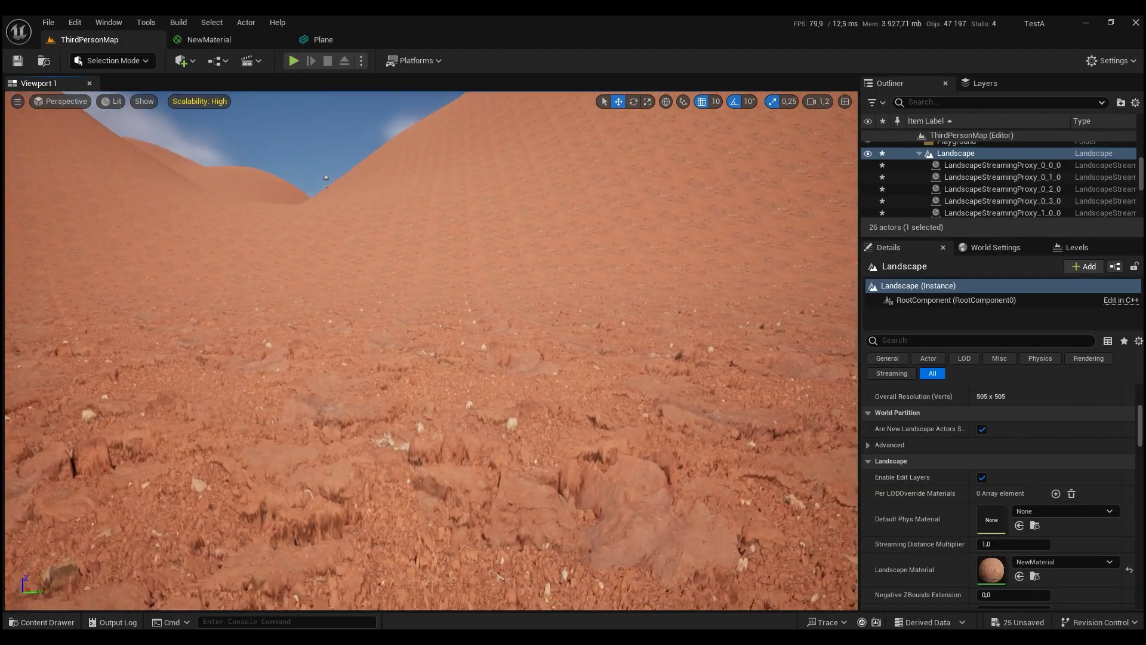
click(256, 41)
right_drag(286, 224, 503, 223)
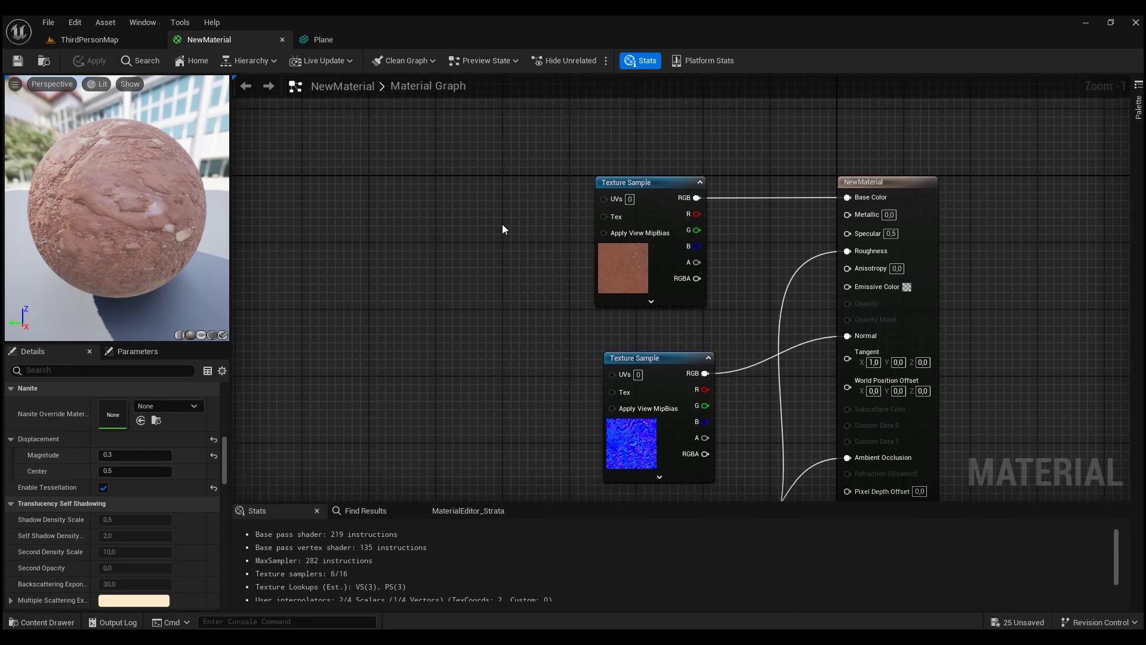
- Add a TexCoord node and wire it into both Texture Samples' UVs
right_click(427, 217)
text(texcoord)
key(Return)
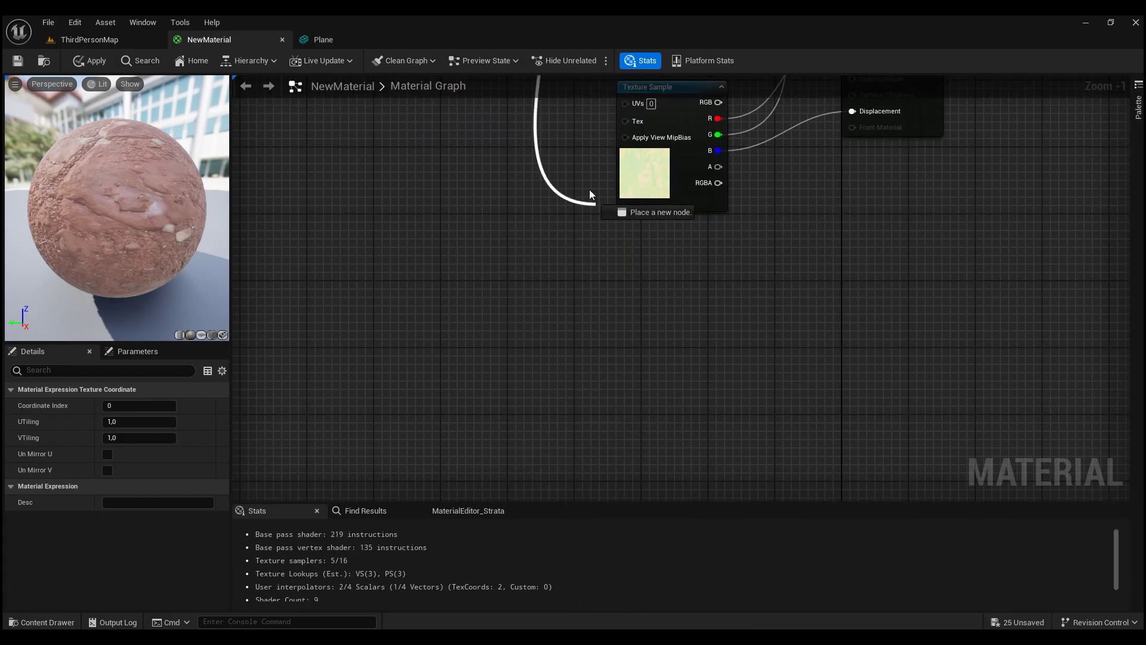
drag(593, 201, 636, 334)
right_drag(418, 149, 442, 369)
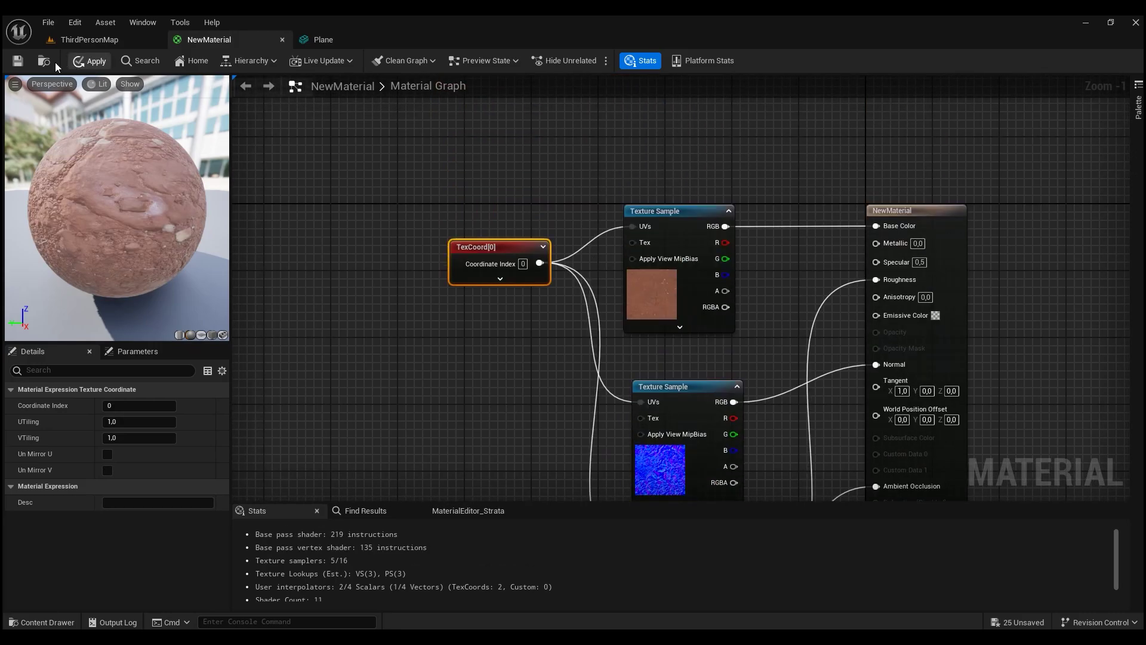
- Set the TexCoord U tiling to 0.3, apply, and return to ThirdPersonMap
click(90, 60)
text(0,3)
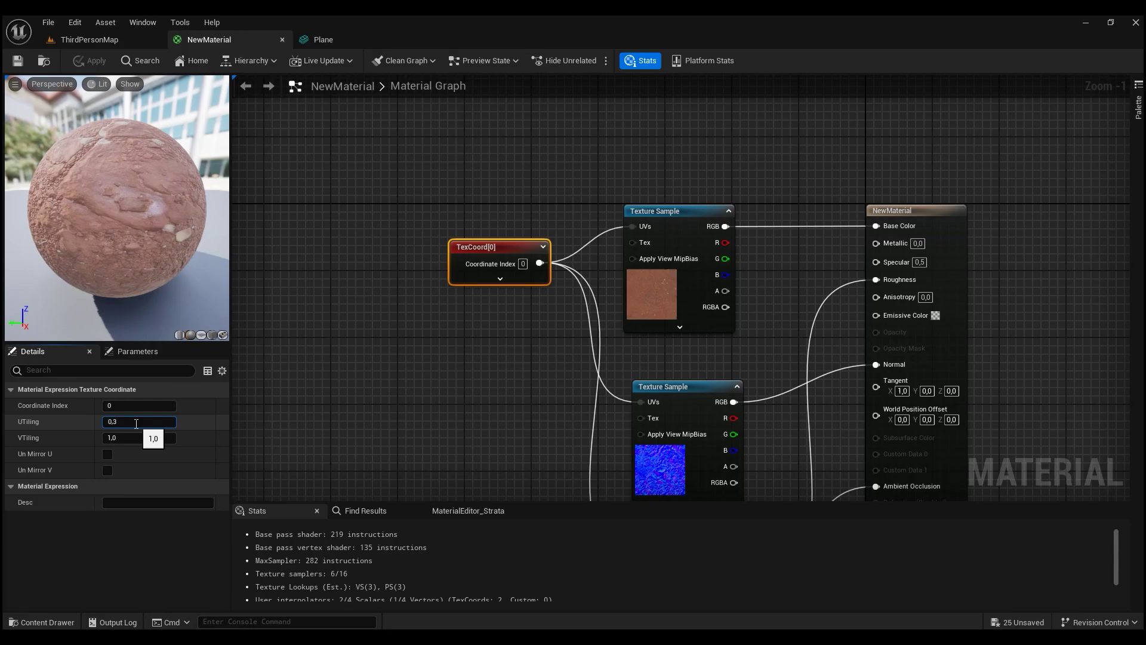
key(Return)
click(90, 39)
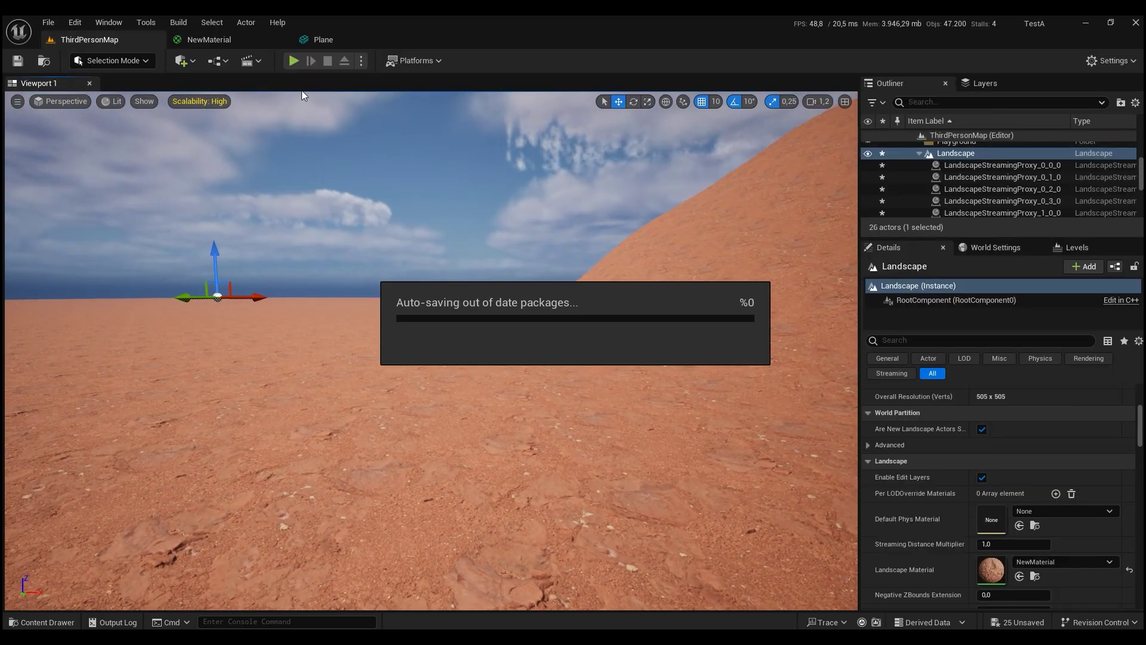
- Close the Plane asset tab
right_drag(362, 117, 361, 117)
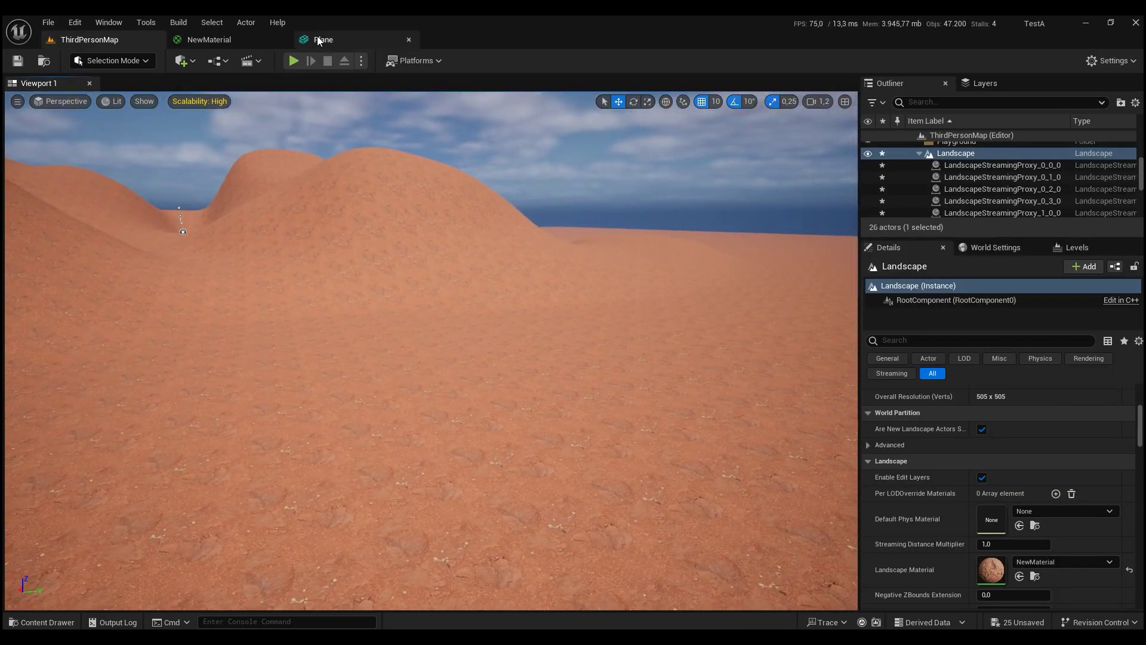
click(215, 40)
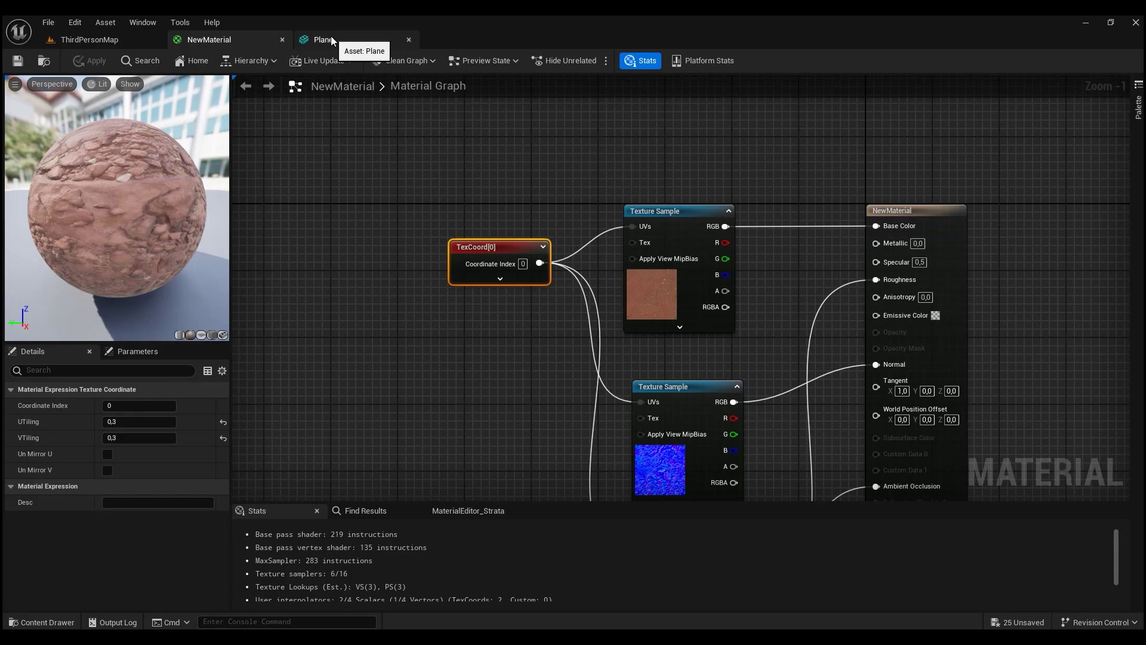
middle_click(331, 37)
- In NewMaterial set TexCoord U/V tiling to 0.1 and Displacement Magnitude to 1.0
click(224, 40)
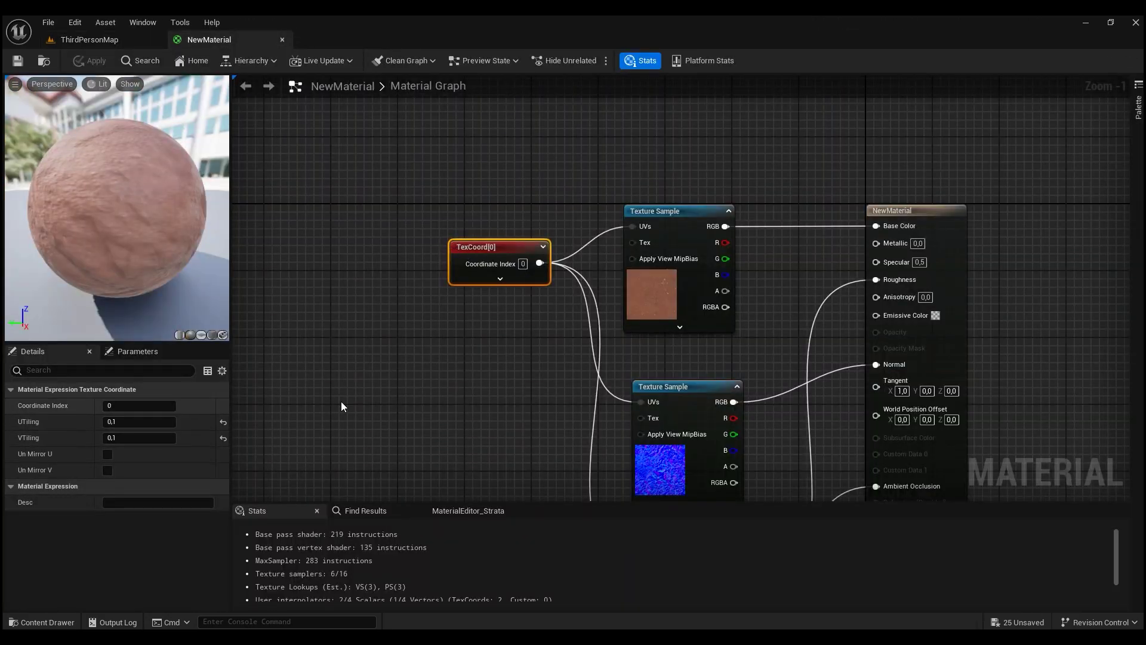
click(929, 218)
scroll(121, 502, down, 10)
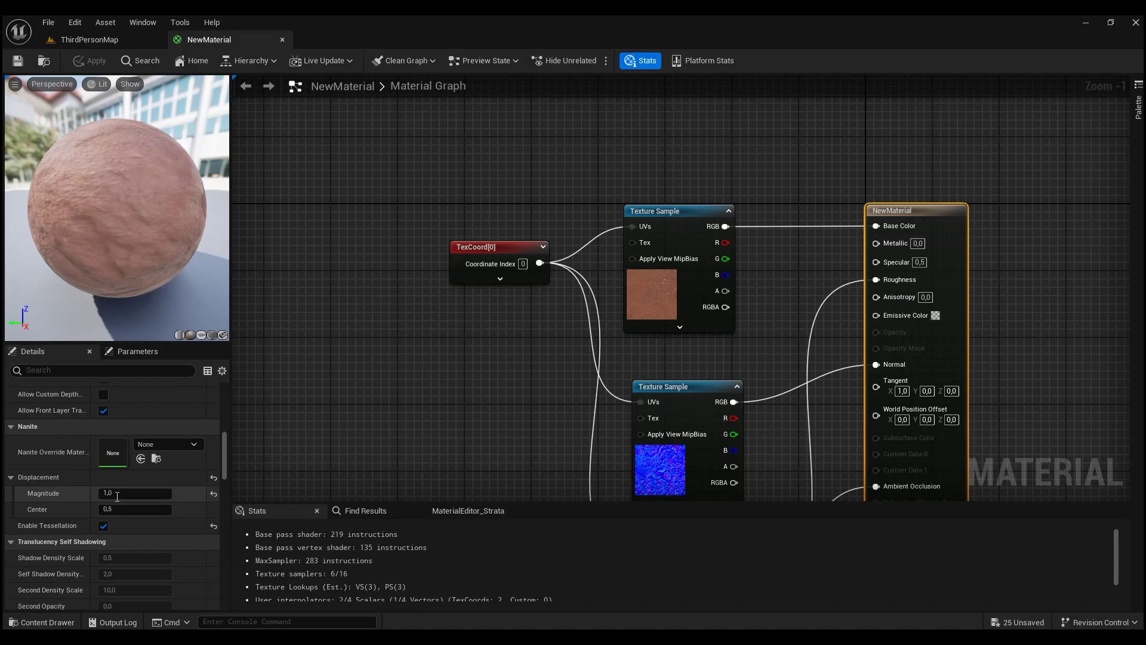
- Back in ThirdPersonMap, look around the landscape toward the hill
click(90, 39)
right_drag(418, 328, 68, 177)
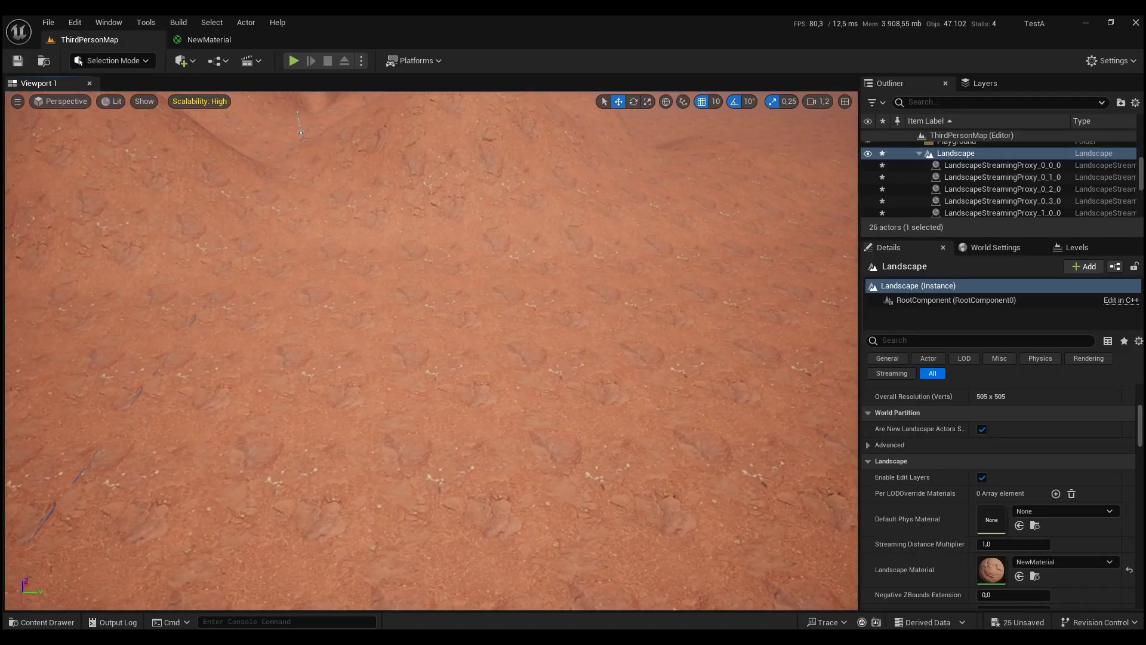
right_drag(388, 102, 350, 100)
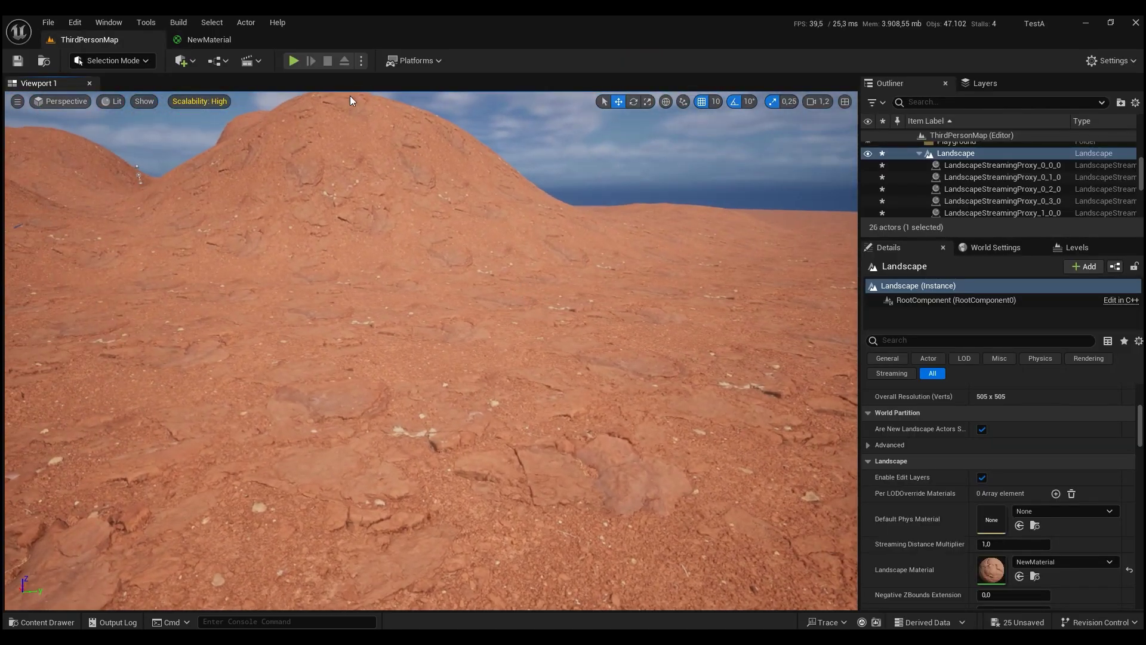
- Play the level, running the character up and down the hill and jumping
click(293, 63)
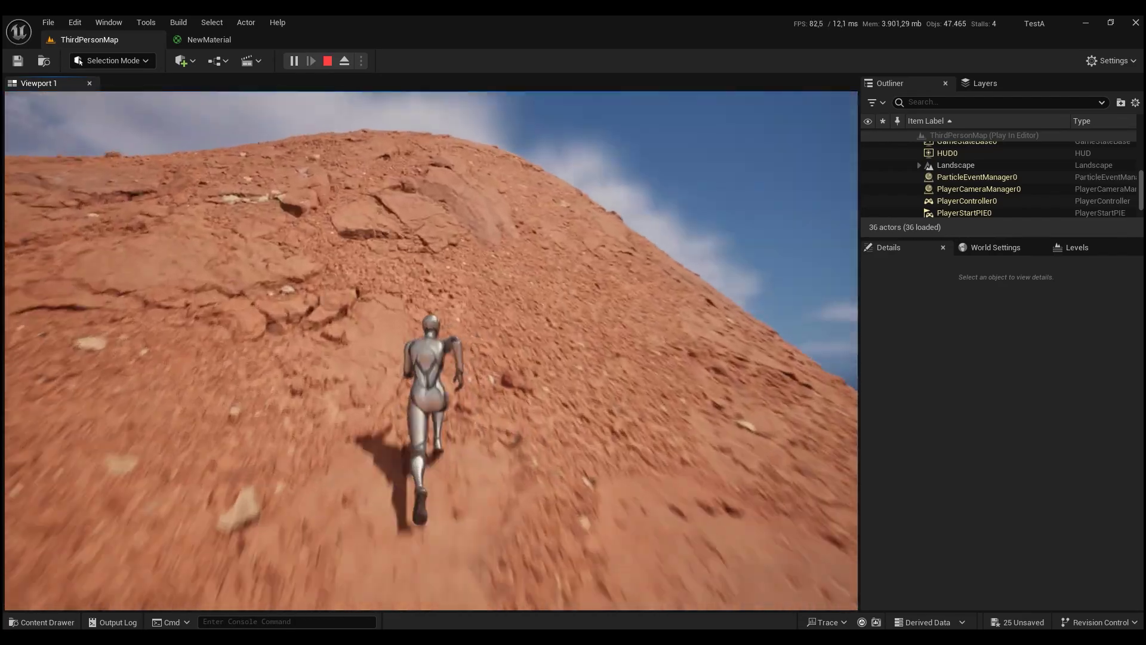
key(w)
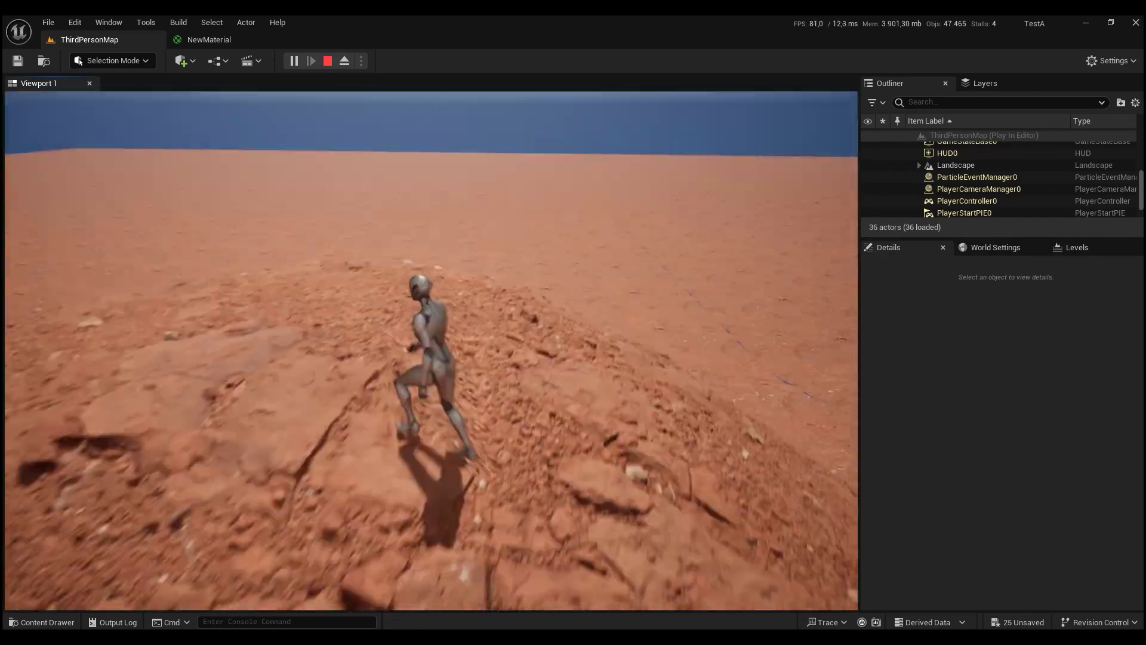
key(s)
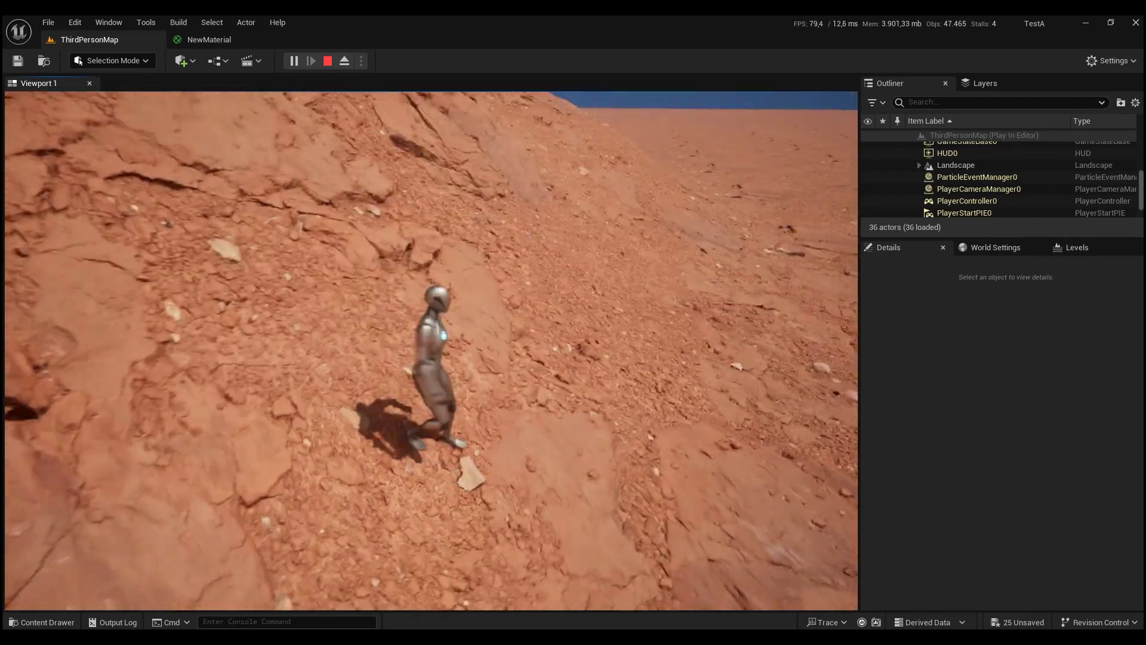
key(w)
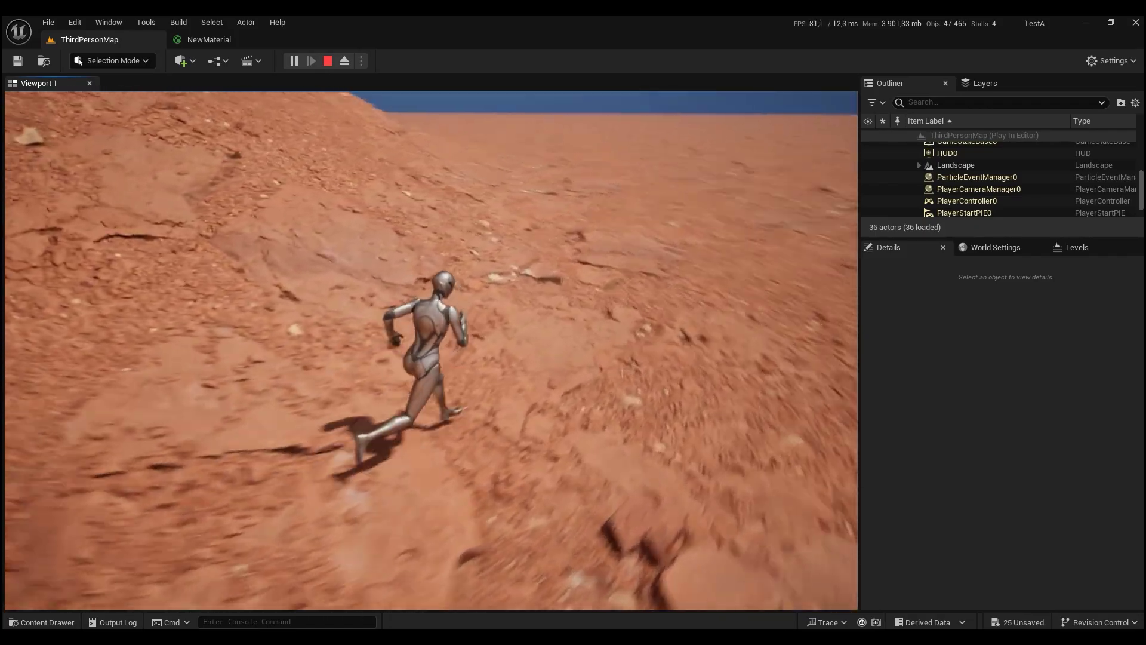
key(space)
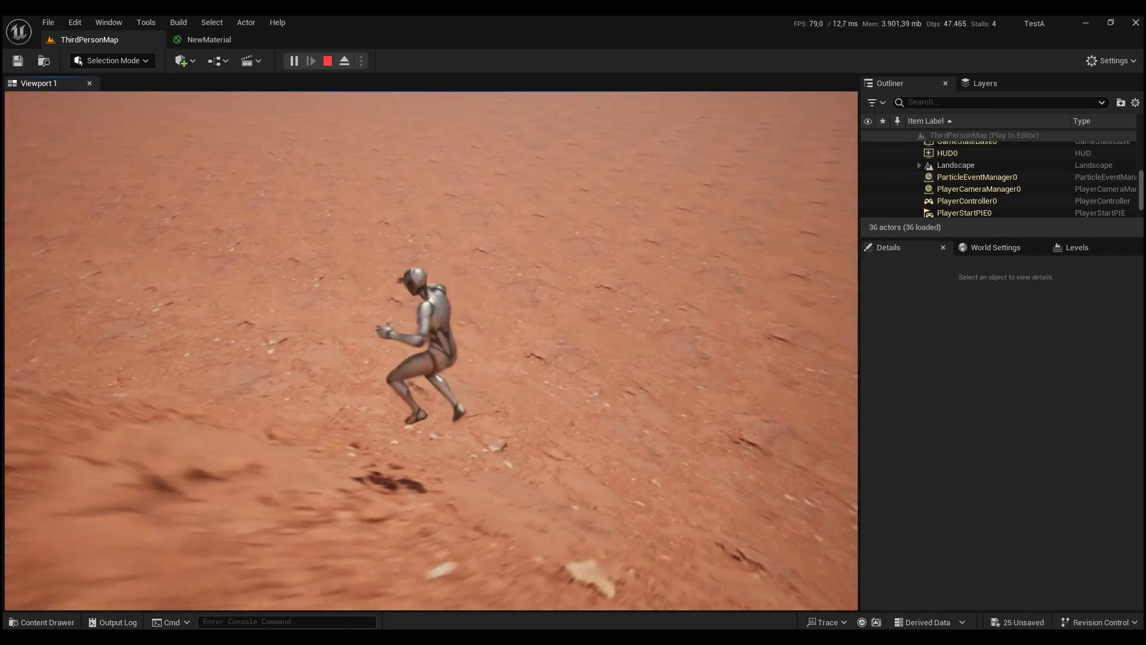
- Run down onto the plain, jump, and switch the play view to fullscreen with F11
key(w)
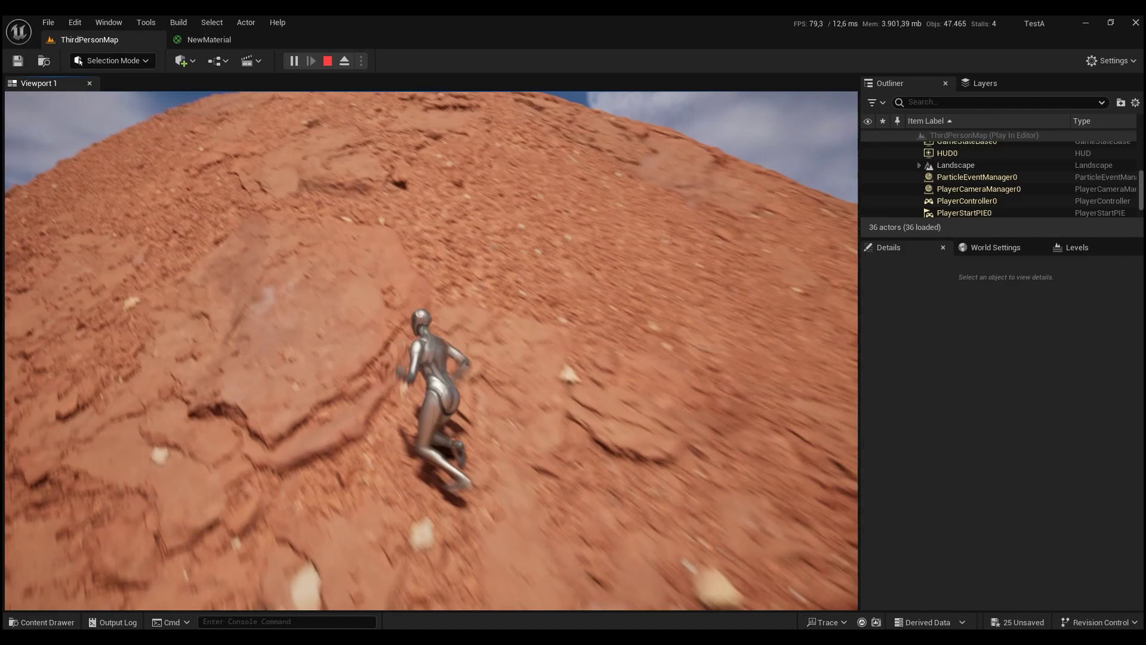
key(w)
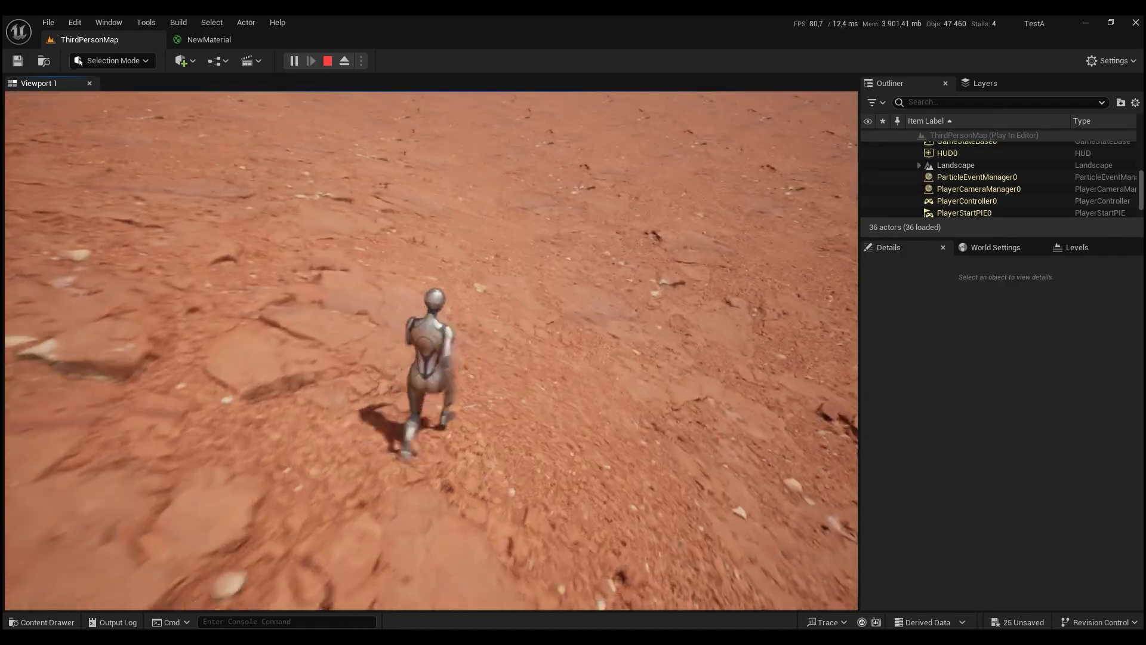
key(space)
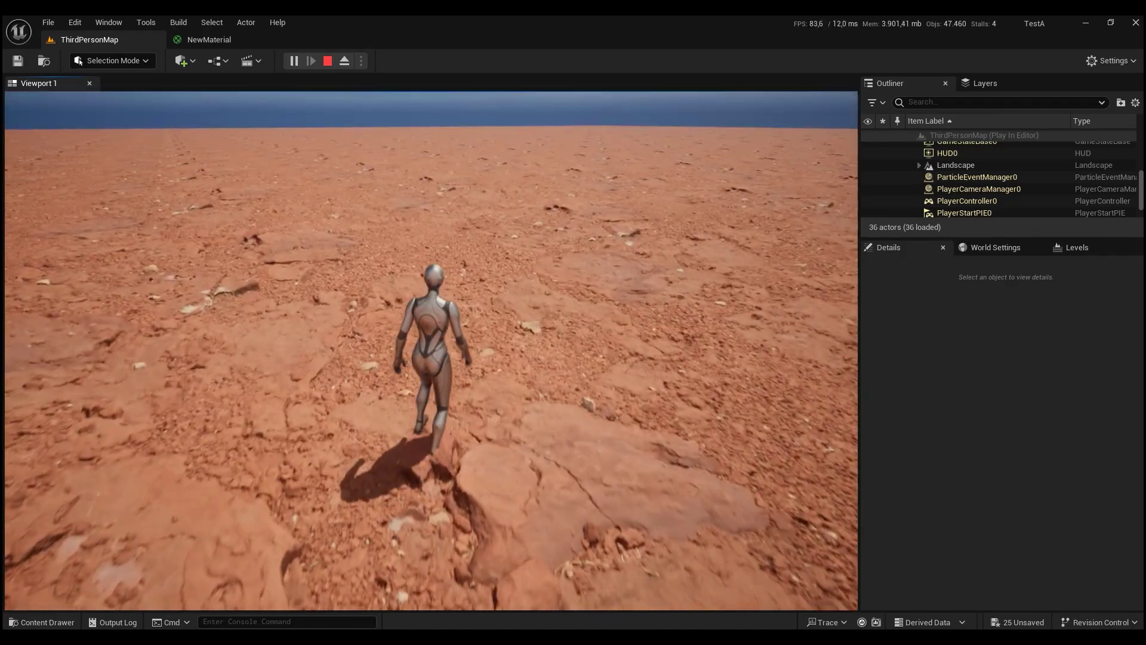
key(F11)
key(w)
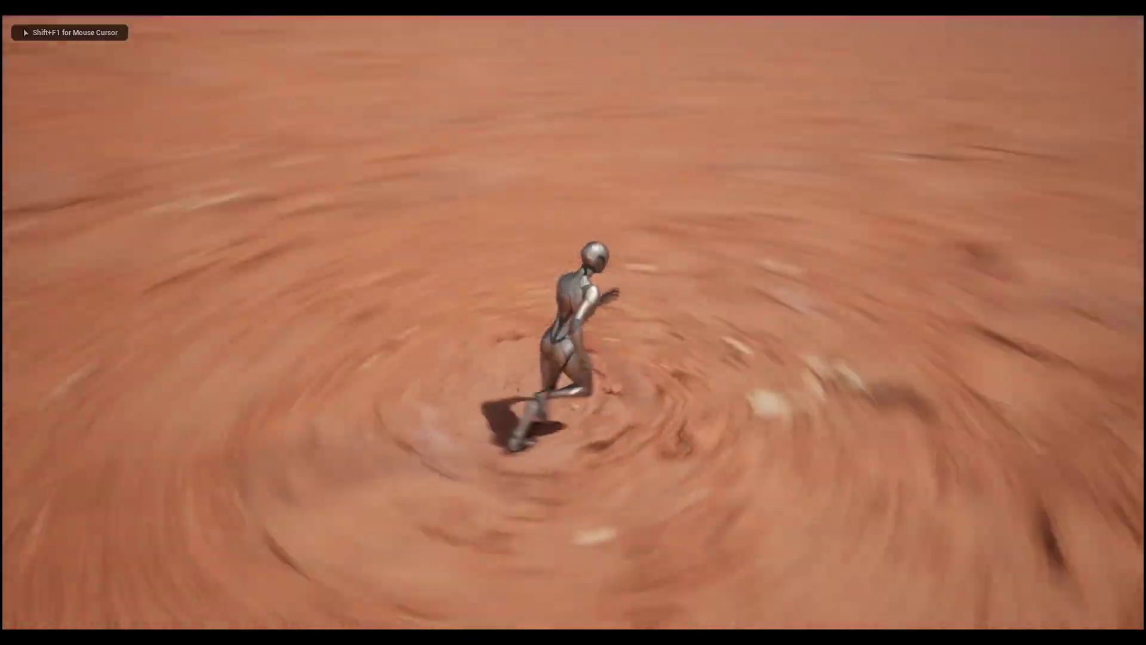
- Run the character across the gravel plain with WASD, swinging the camera around
key(s)
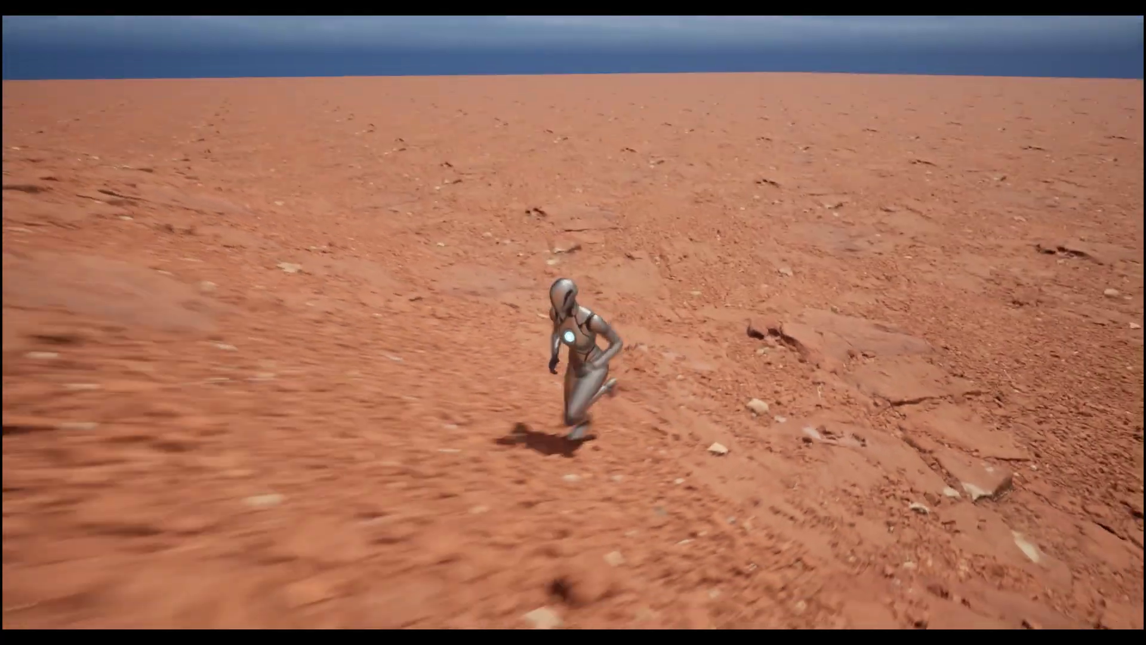
key(d)
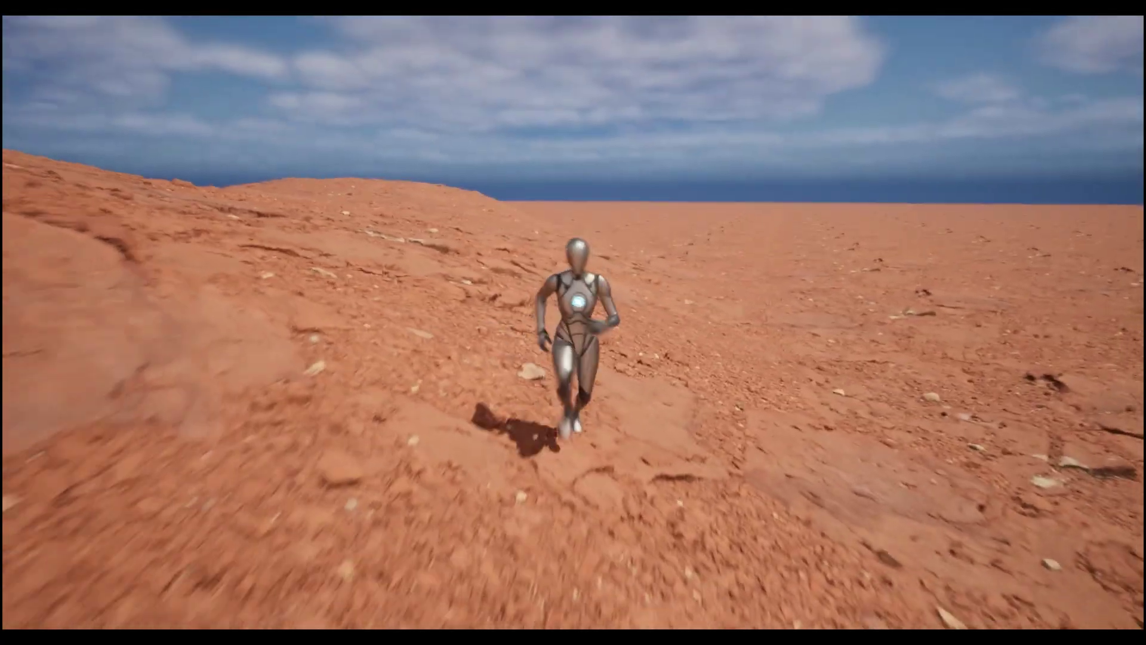
key(w)
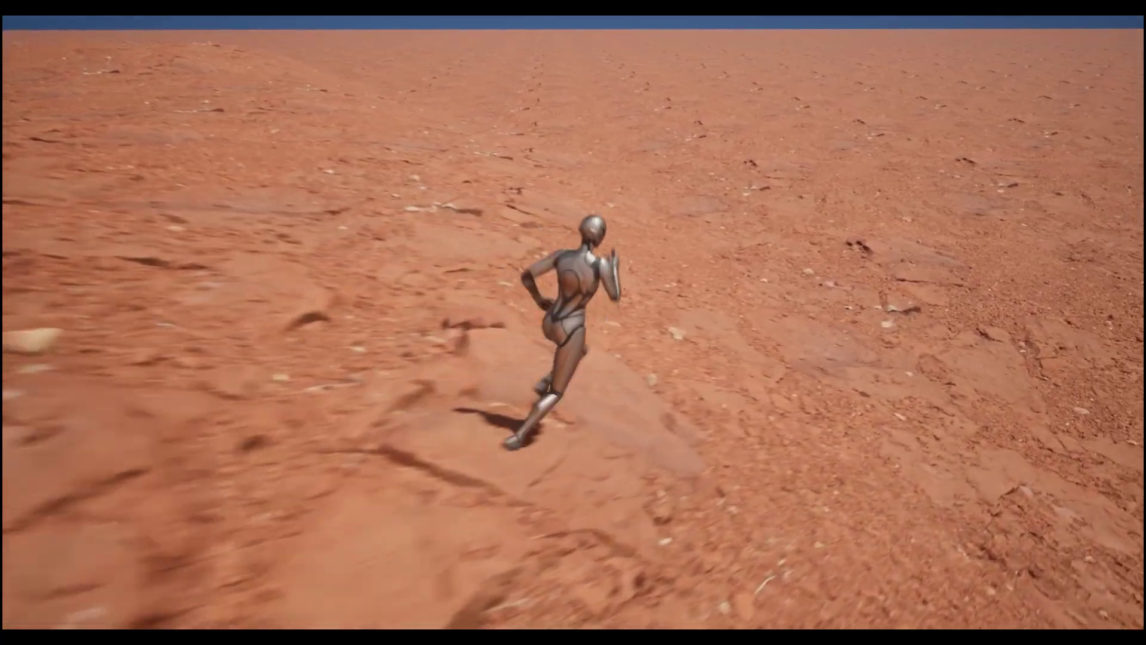
key(s)
key(w)
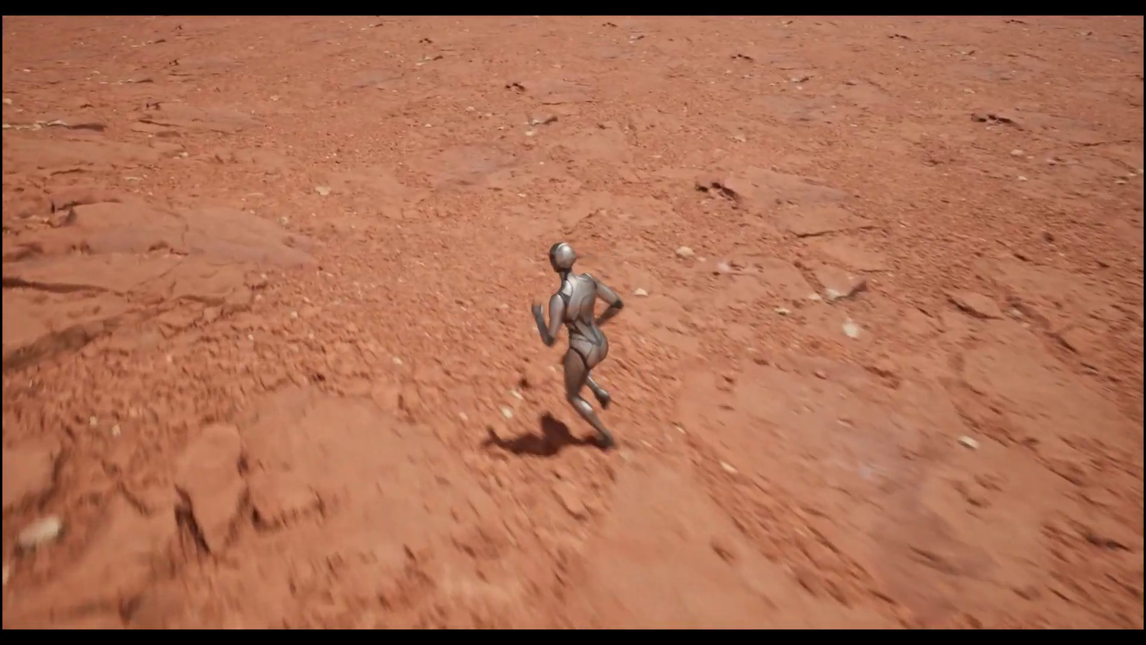